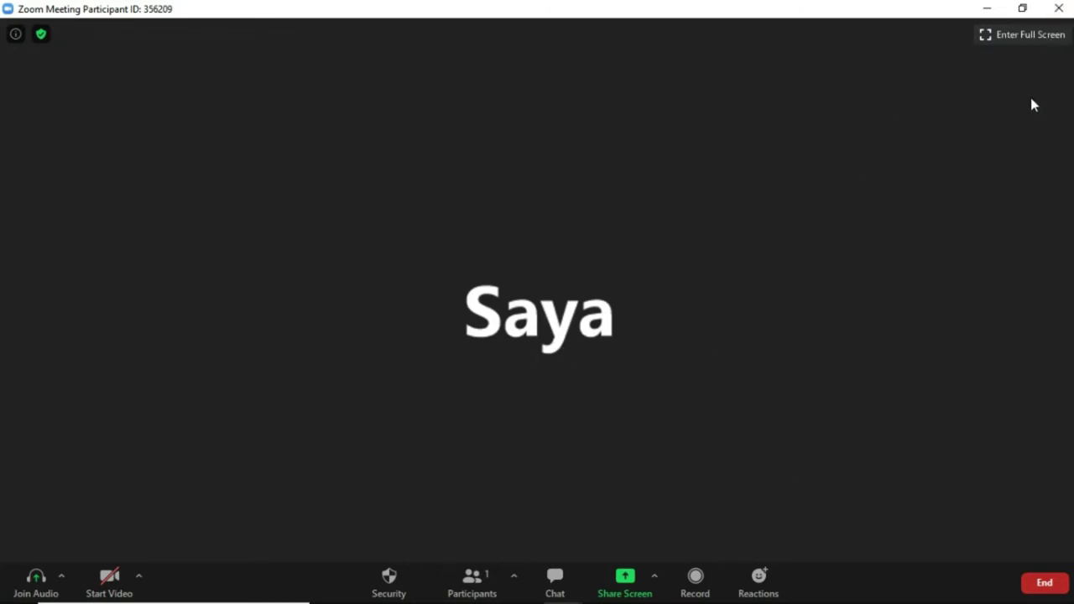
Step: End the current Zoom meeting for all participants
click(1060, 9)
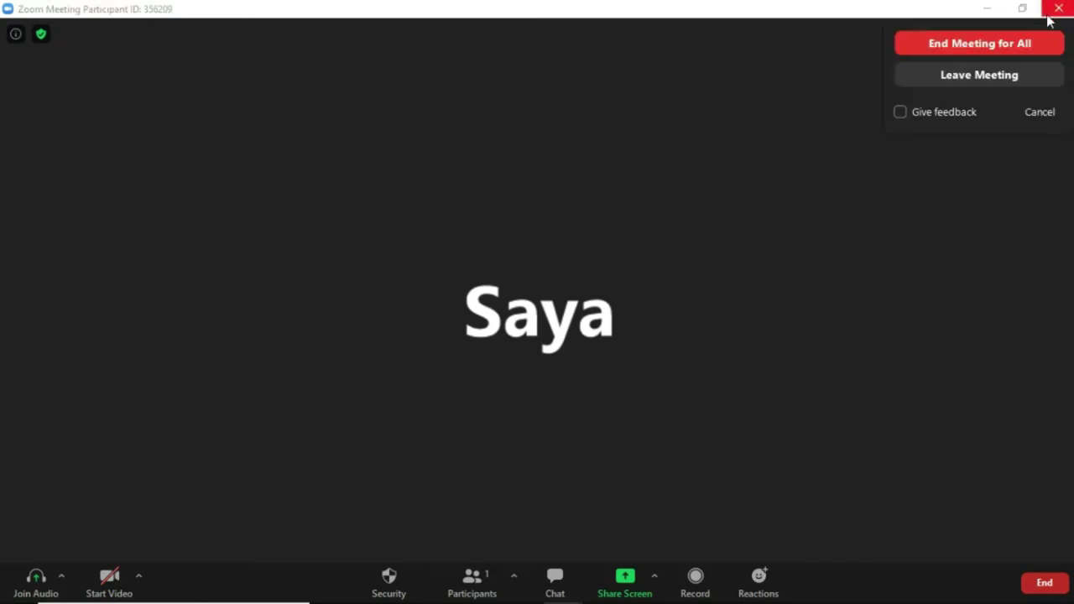
click(971, 49)
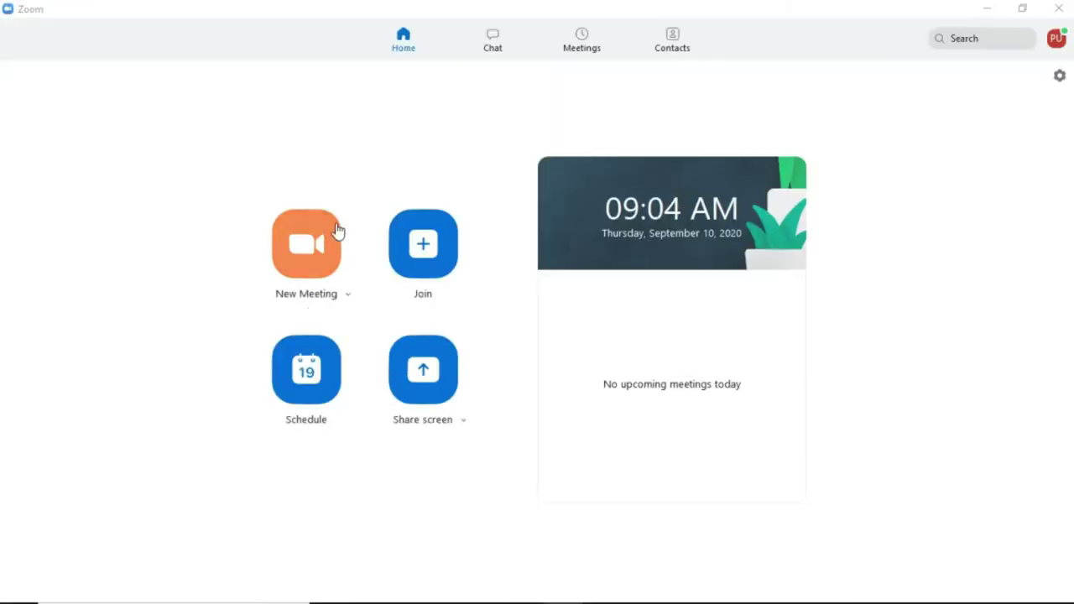
click(349, 295)
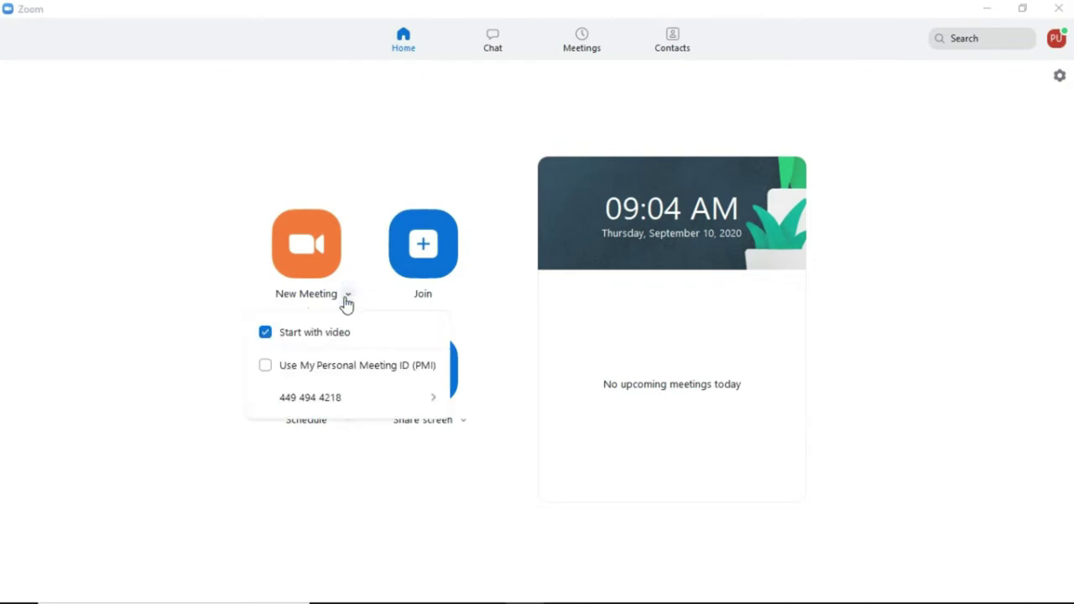
click(373, 137)
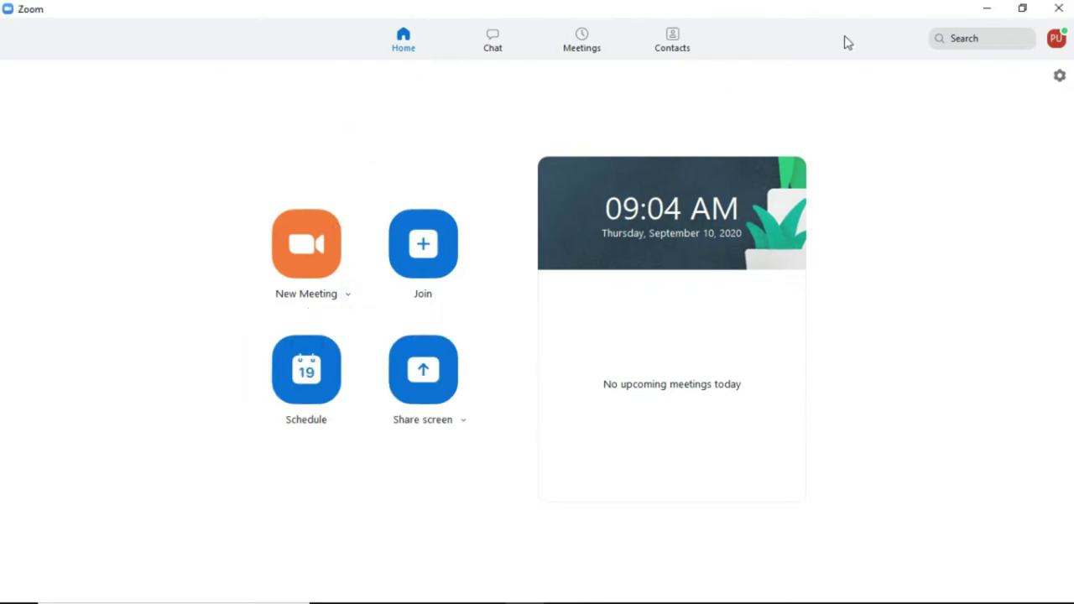
Step: Switch to Chrome, search Google for "zoom meeting" and open Zoom's Sign In page from the results
key(alt+Tab)
click(585, 147)
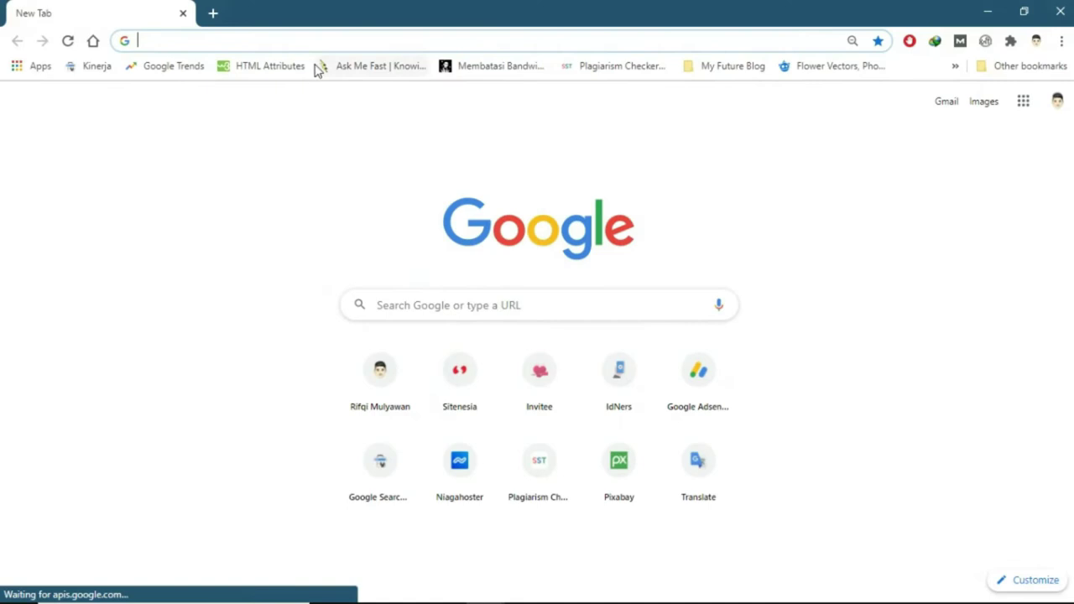
click(439, 313)
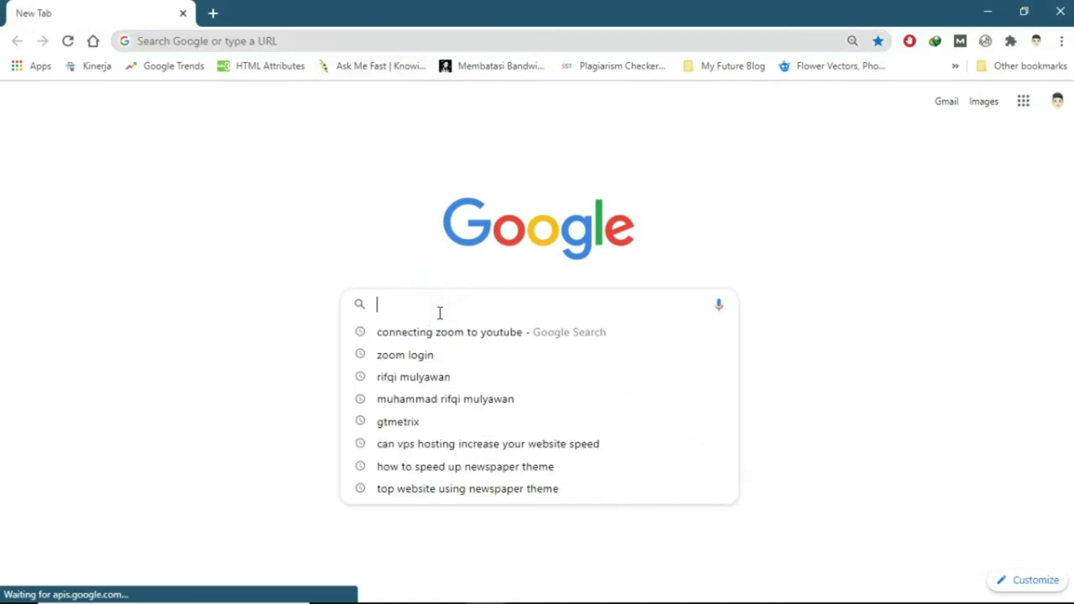
text(Zoom Me)
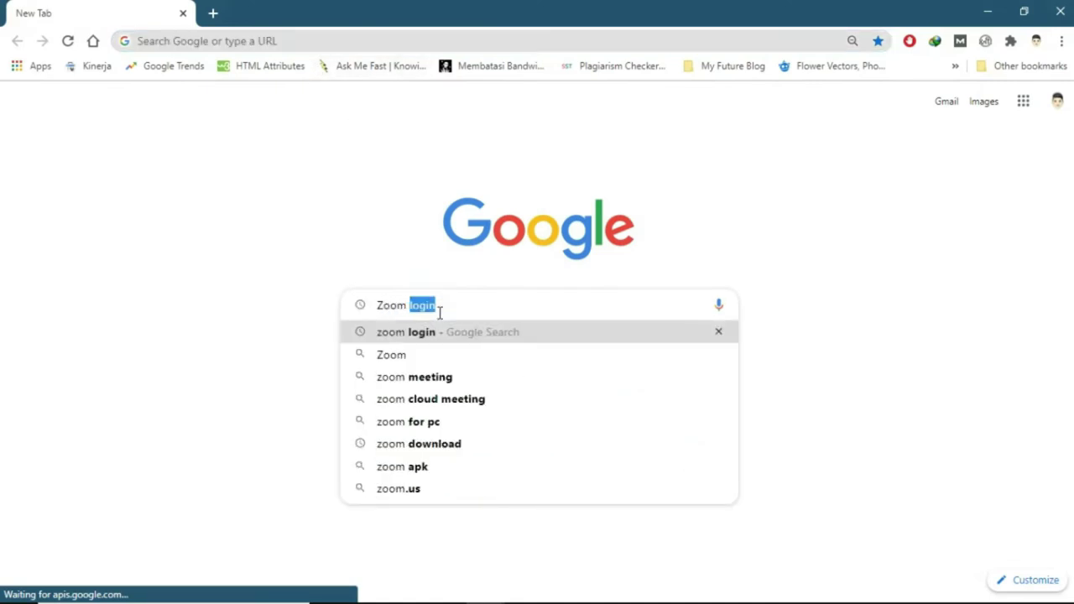
text(e)
key(Down)
key(Return)
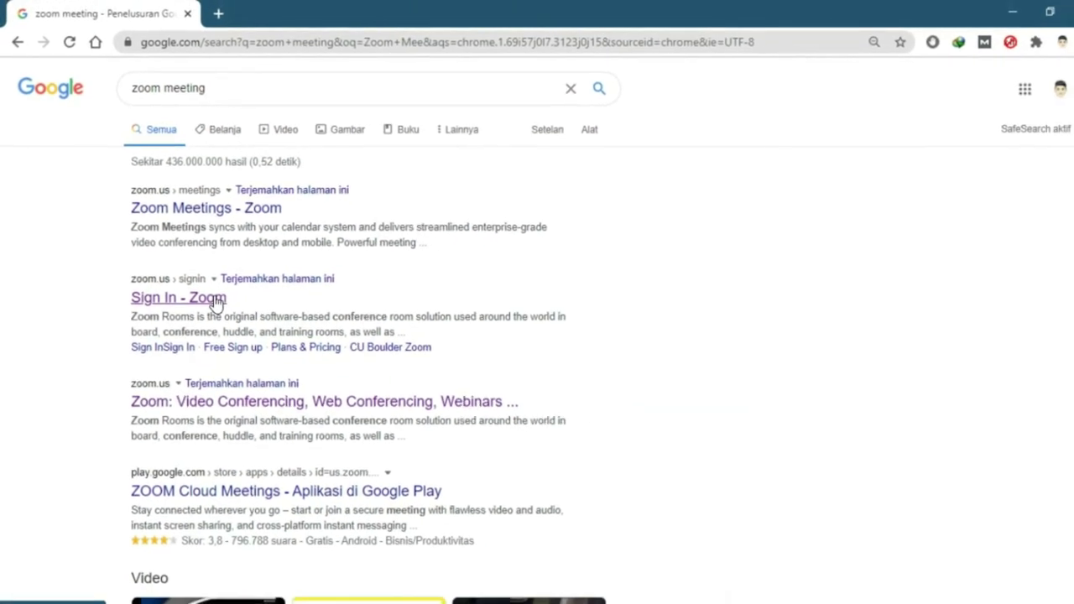
click(216, 305)
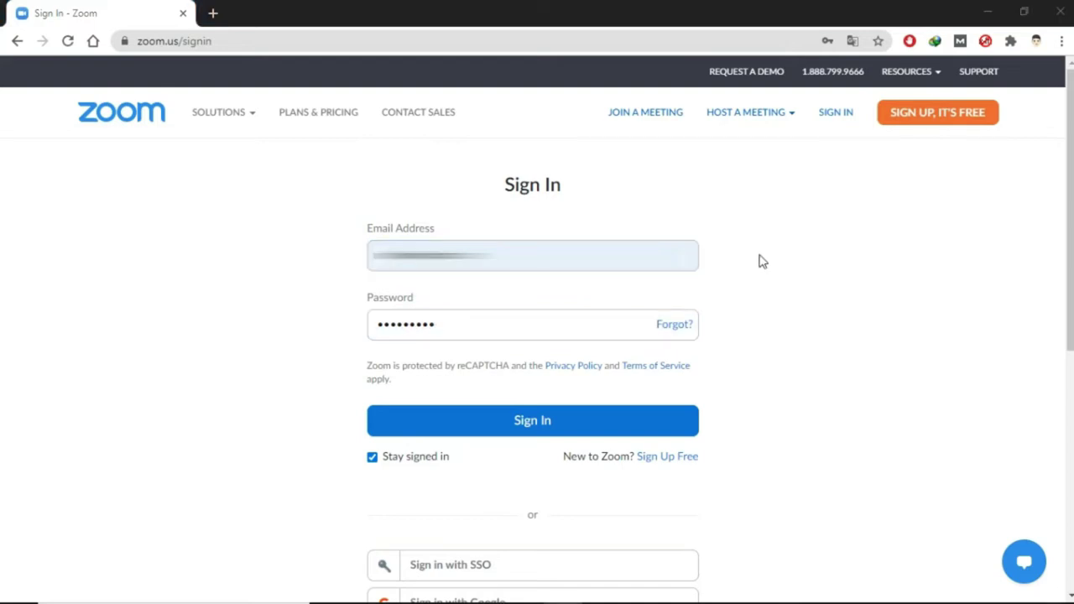
Step: Fill in the email address and password with the first saved Zoom login and sign in
click(654, 244)
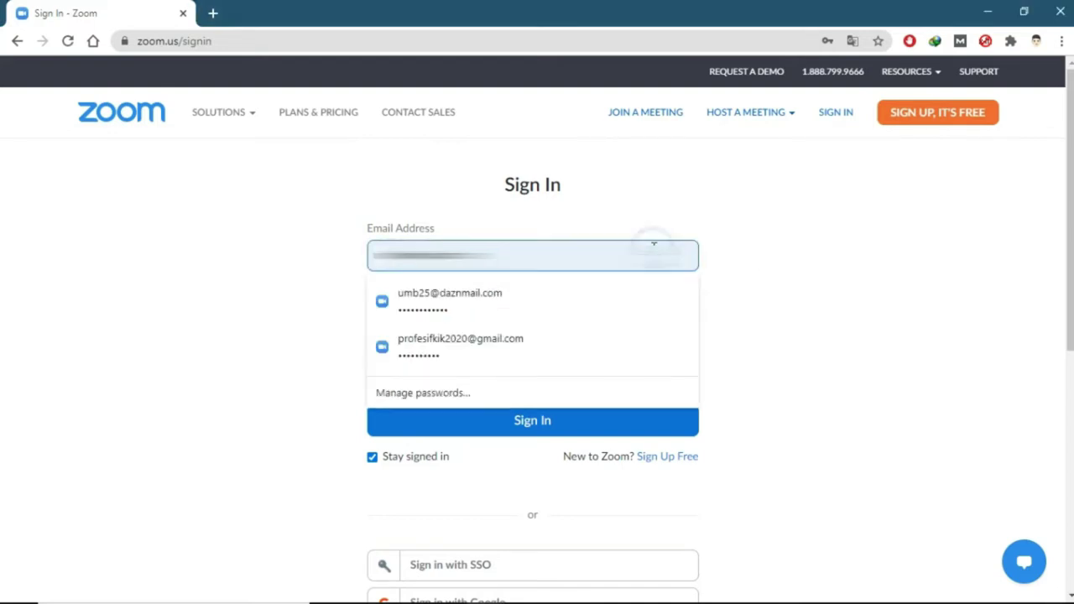
key(Down)
key(Return)
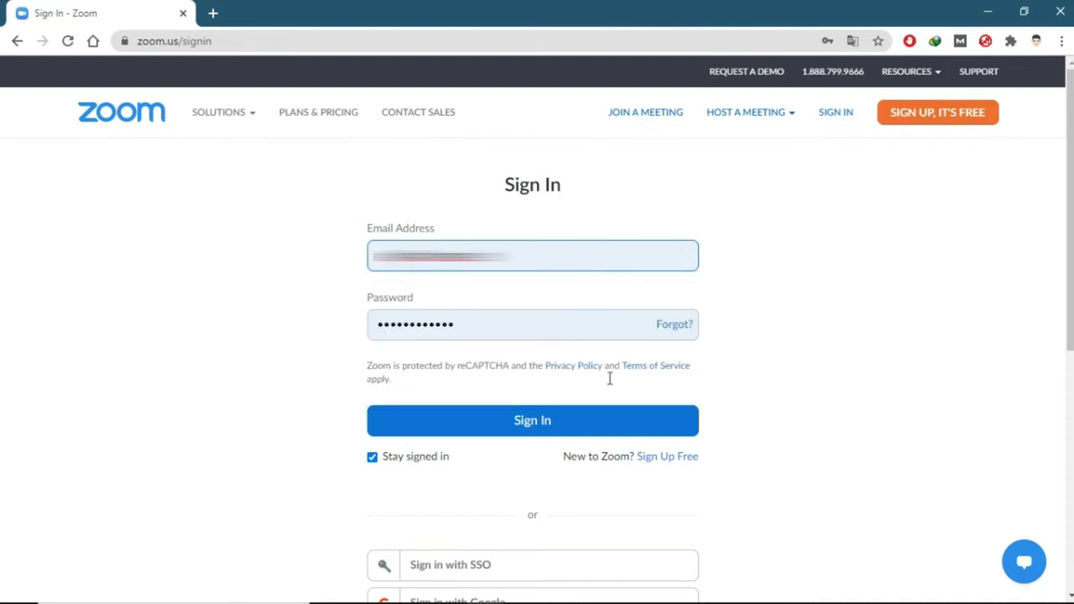
click(585, 433)
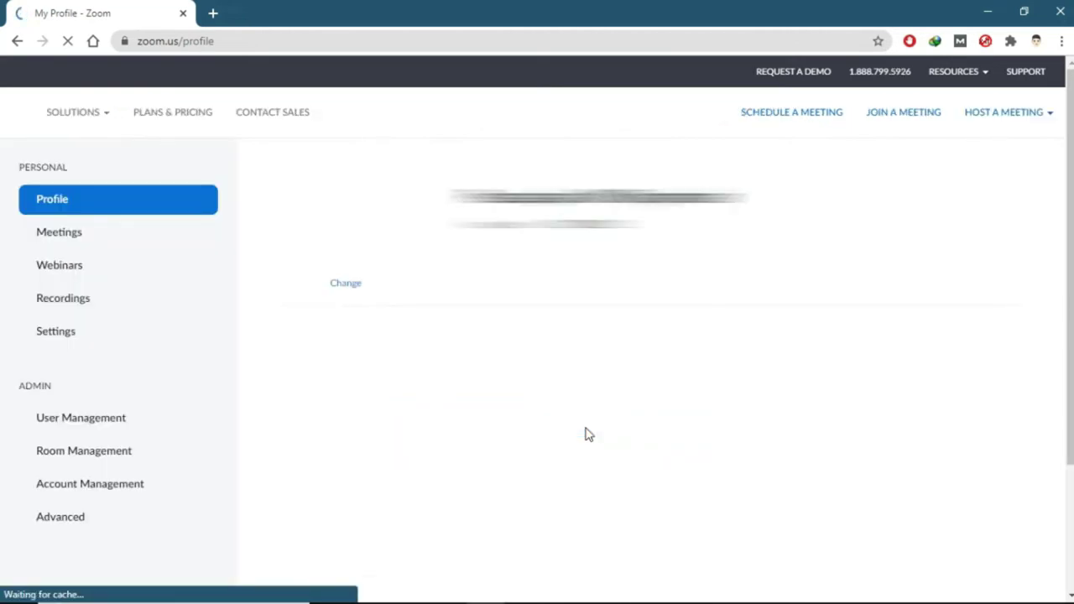
Step: Open Account Settings under Account Management in the Zoom web profile
scroll(563, 268, down, 3)
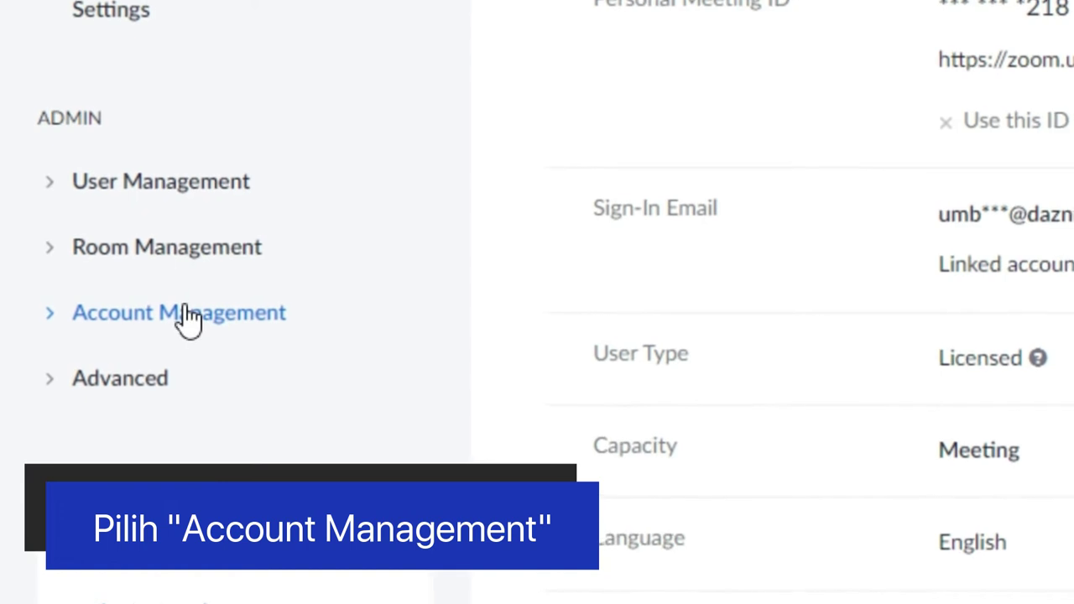
click(187, 315)
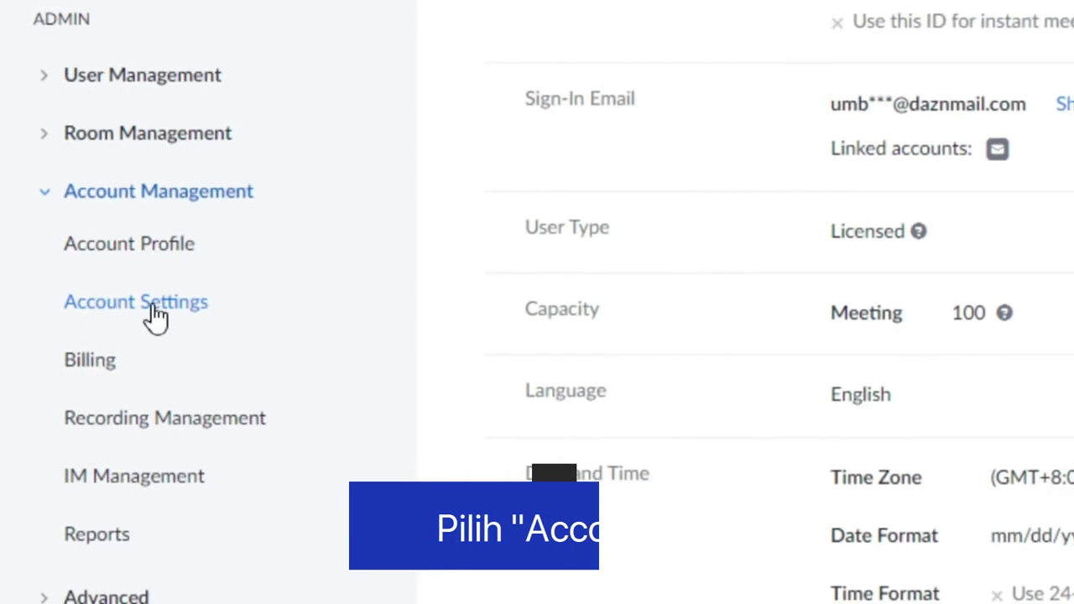
click(176, 318)
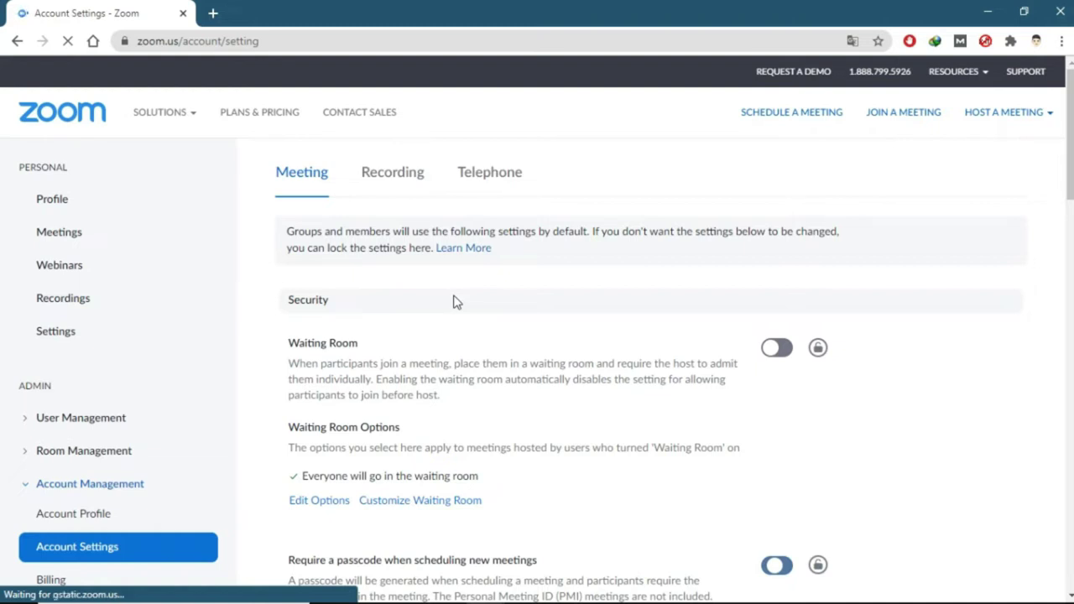
Step: In the In Meeting (Advanced) settings, turn on "Allow live streaming meetings" and confirm it for all groups and users
scroll(454, 302, down, 3)
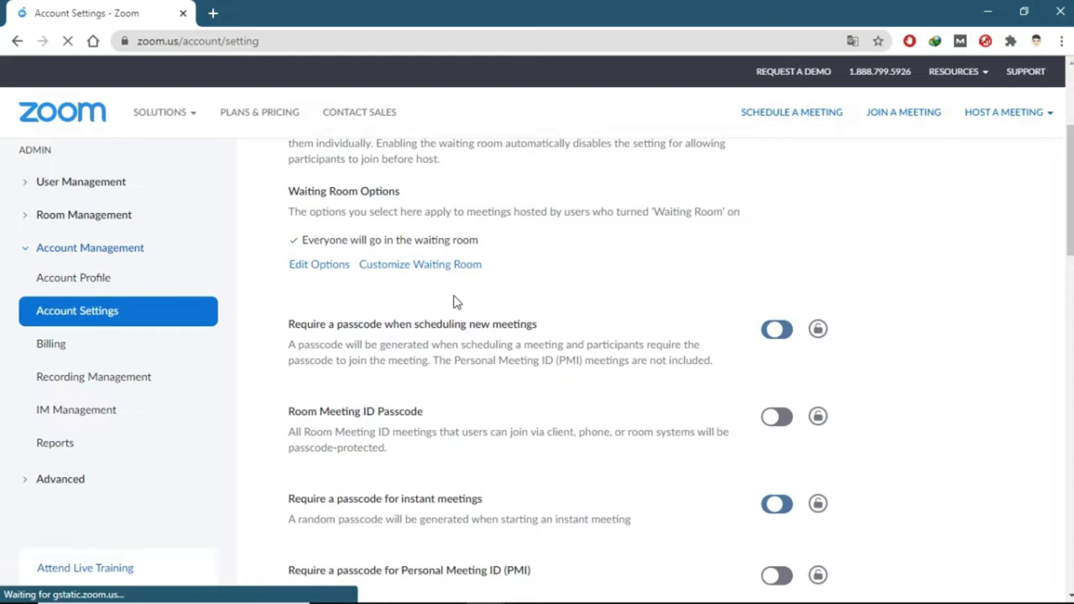
scroll(454, 302, up, 3)
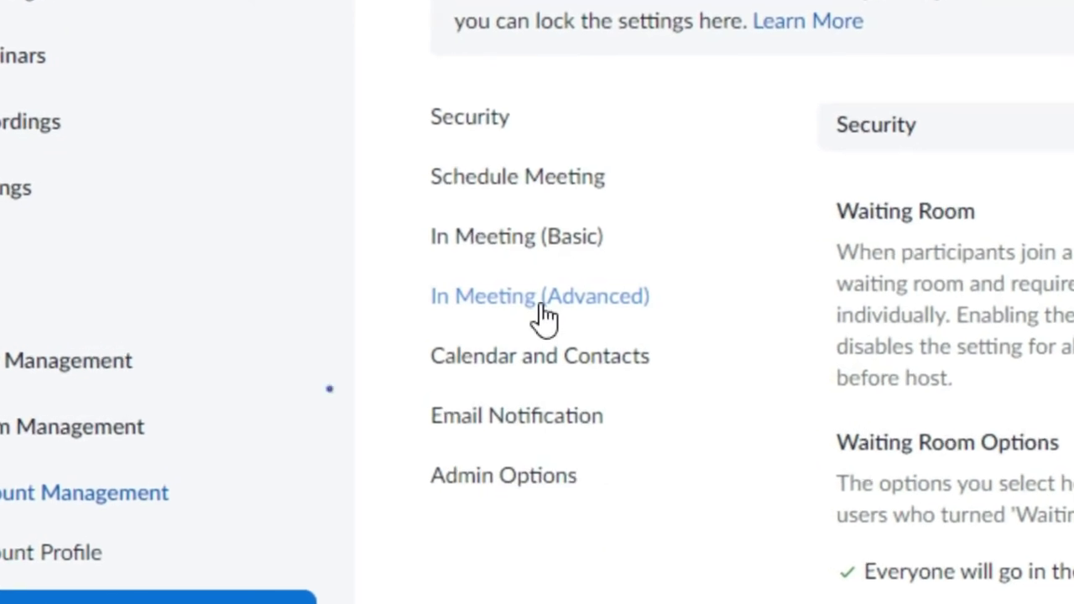
click(545, 317)
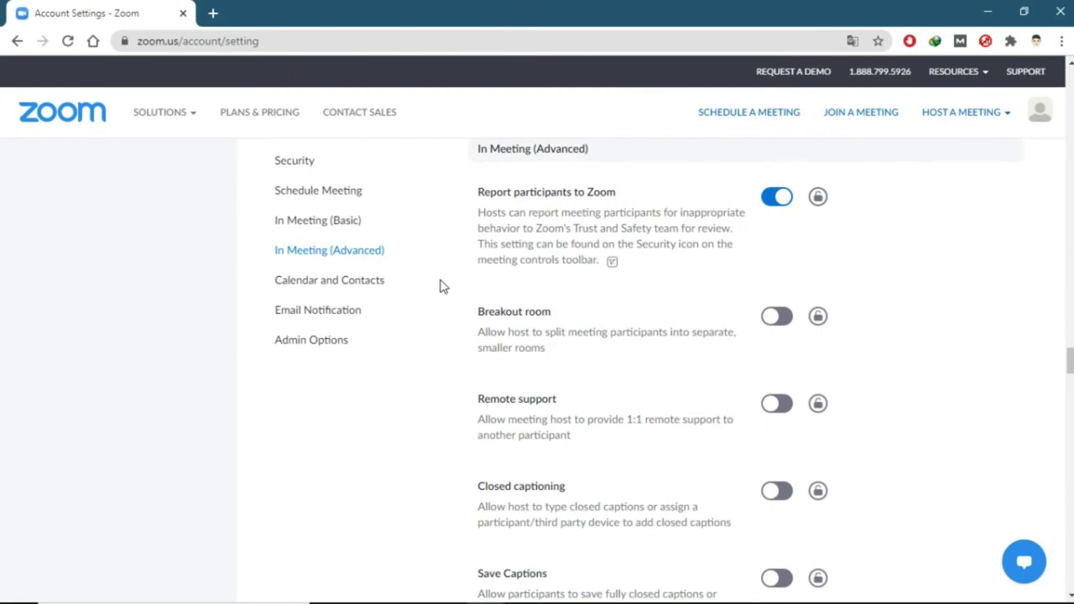
scroll(576, 250, down, 7)
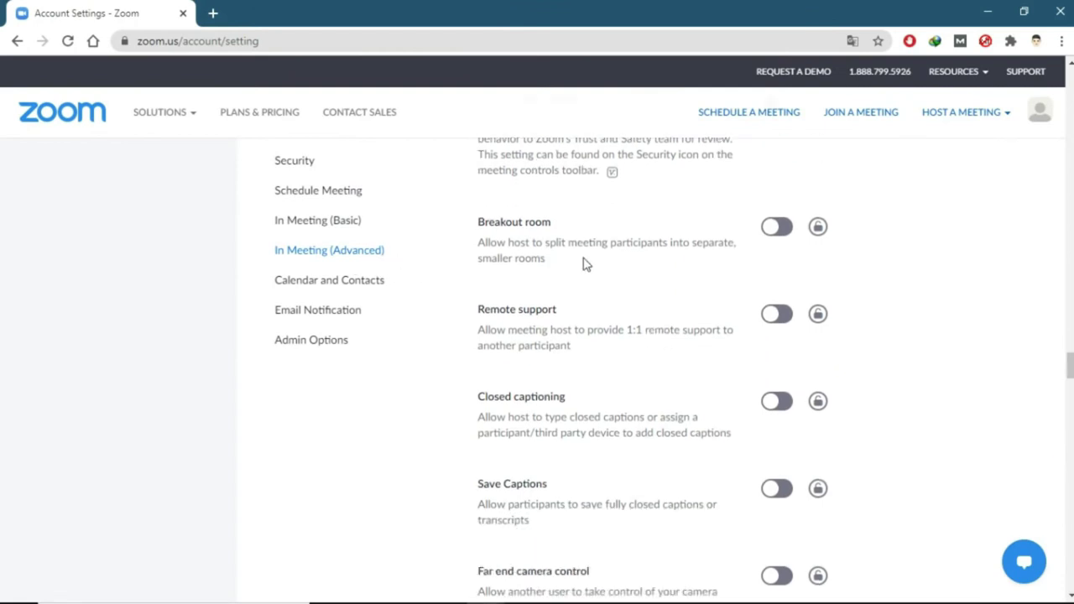
scroll(587, 268, down, 7)
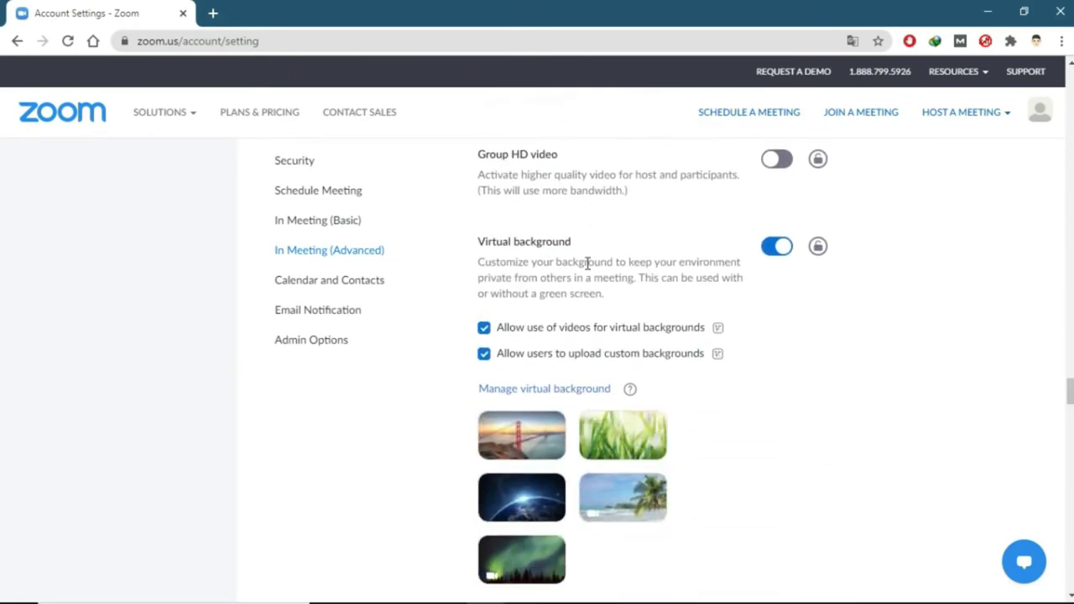
scroll(588, 269, down, 6)
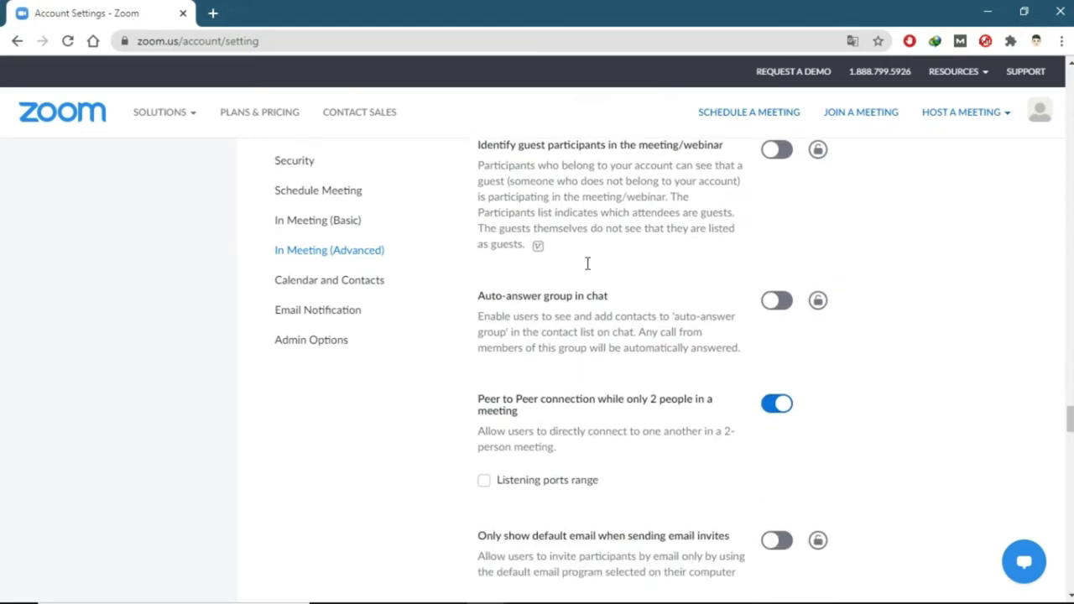
scroll(588, 268, down, 1)
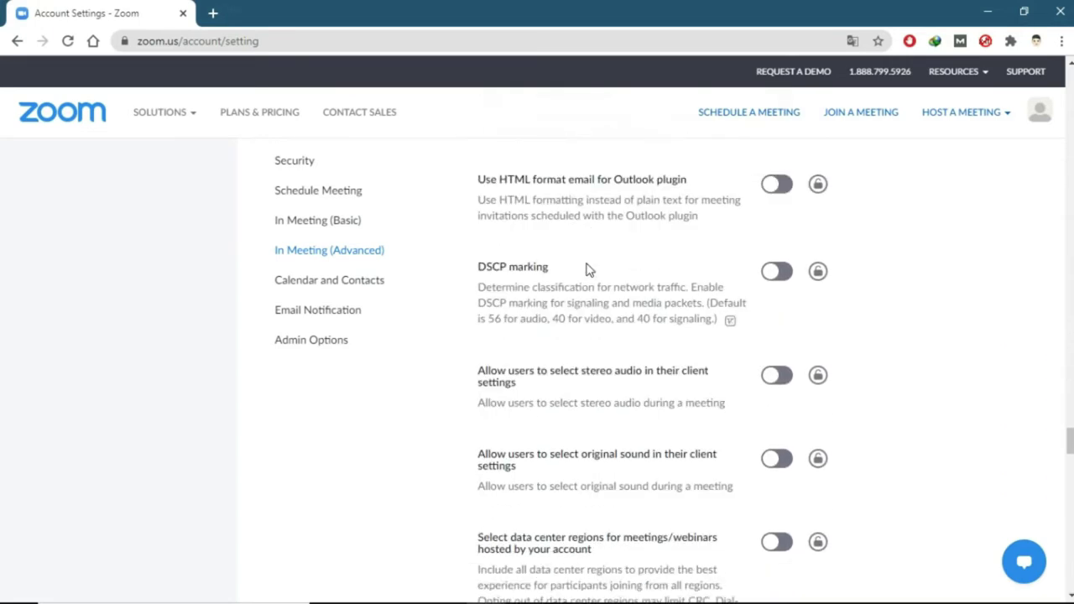
scroll(588, 269, down, 4)
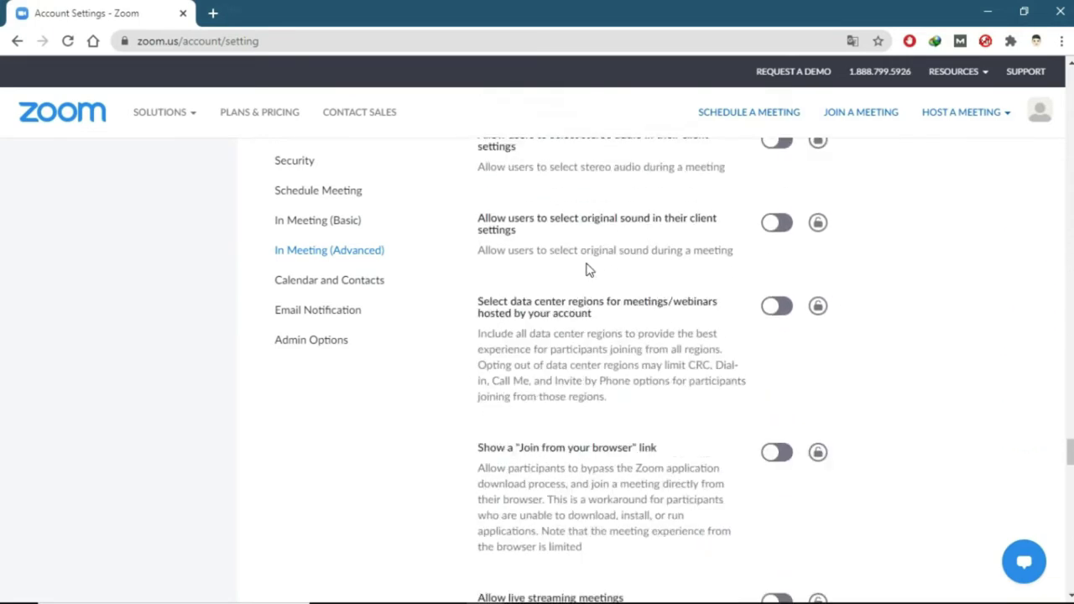
scroll(587, 269, down, 1)
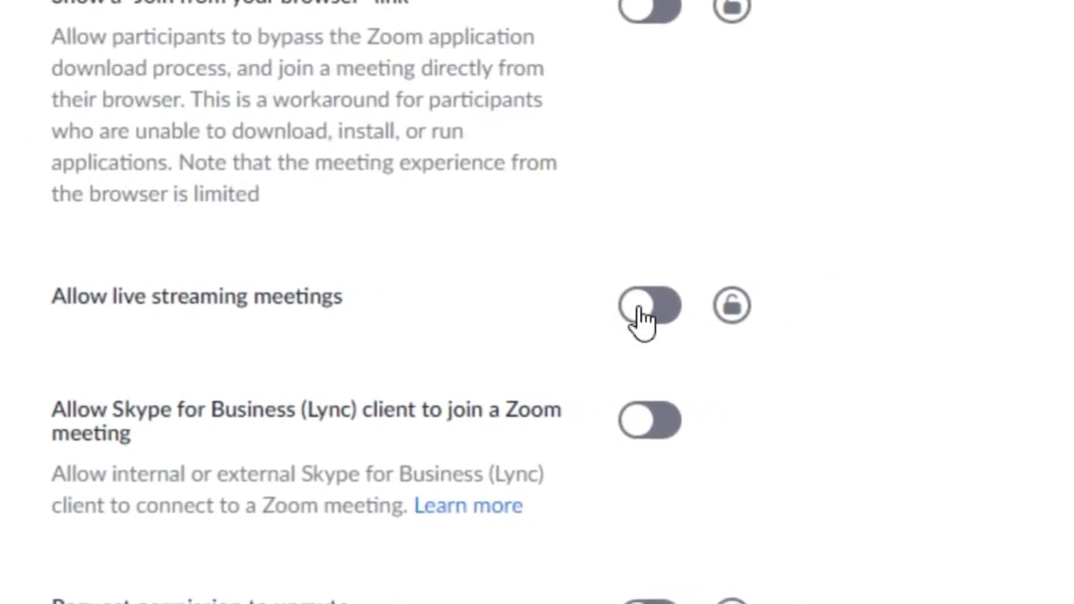
click(558, 316)
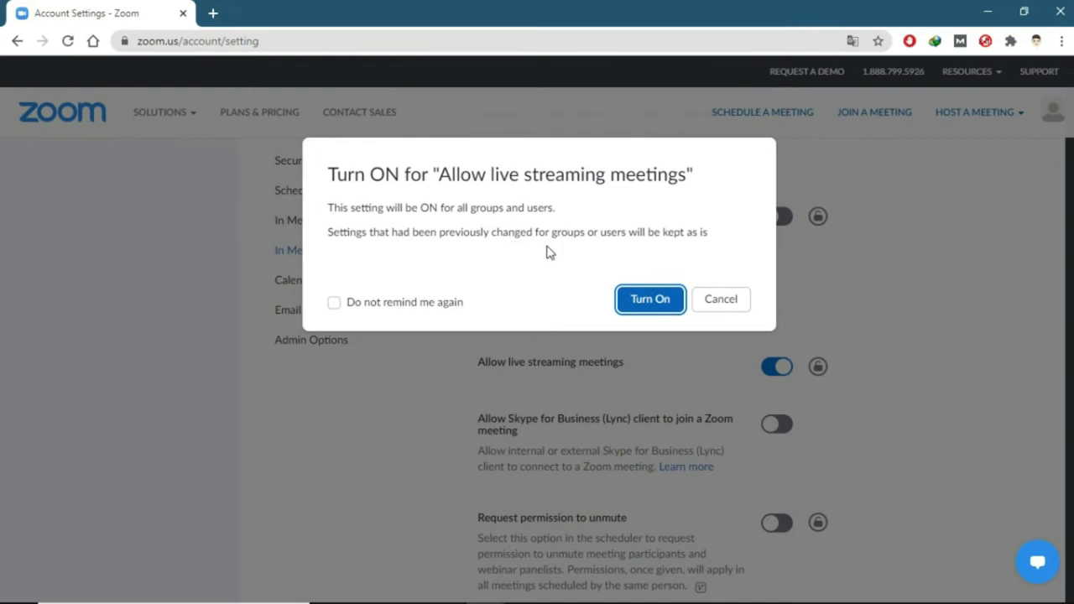
click(651, 299)
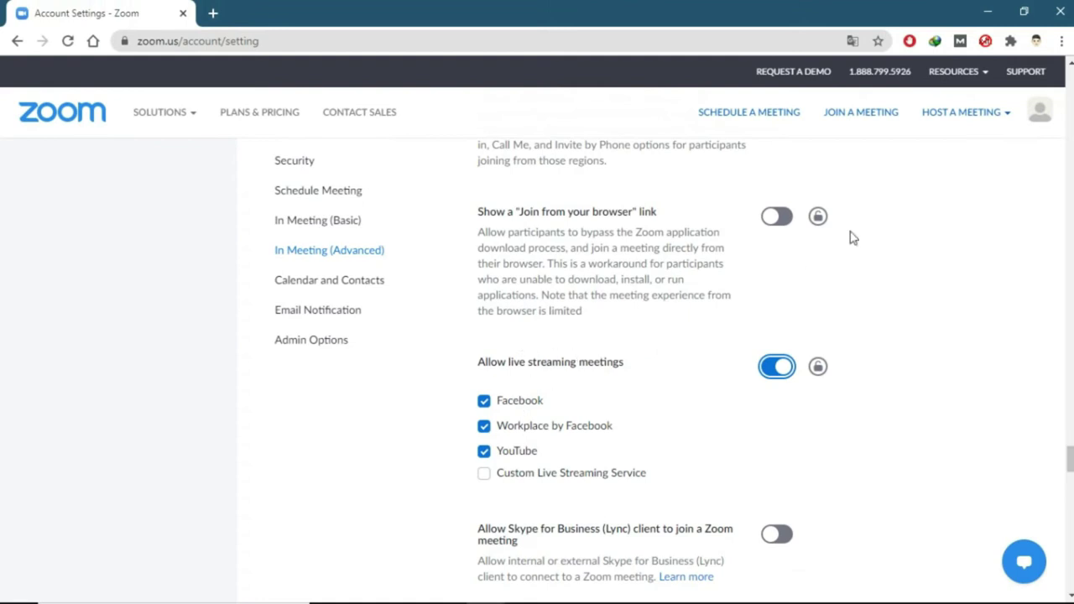
mouse_move(1041, 117)
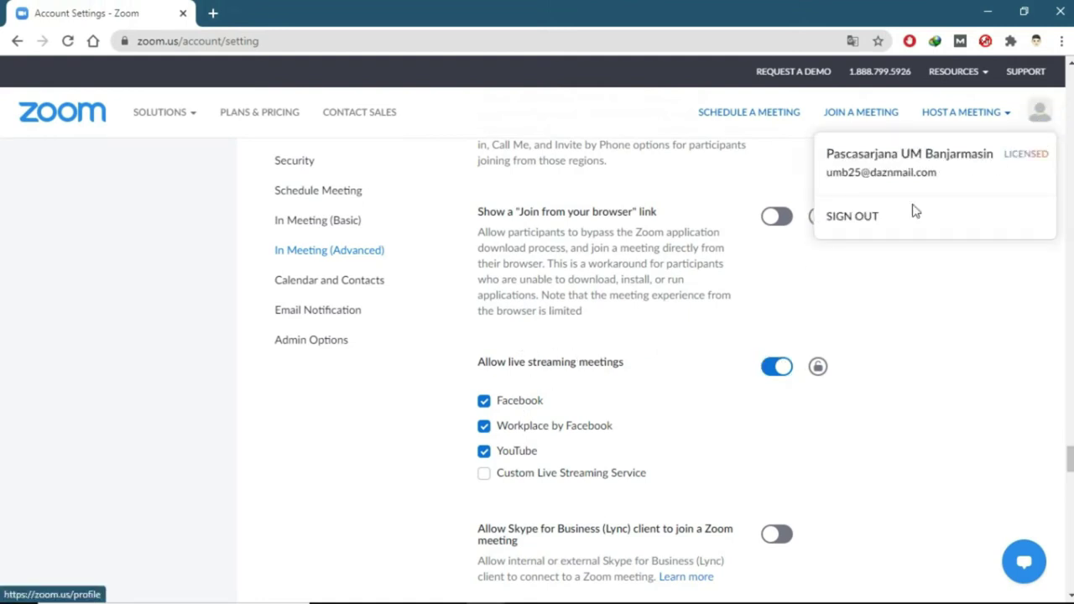
click(883, 332)
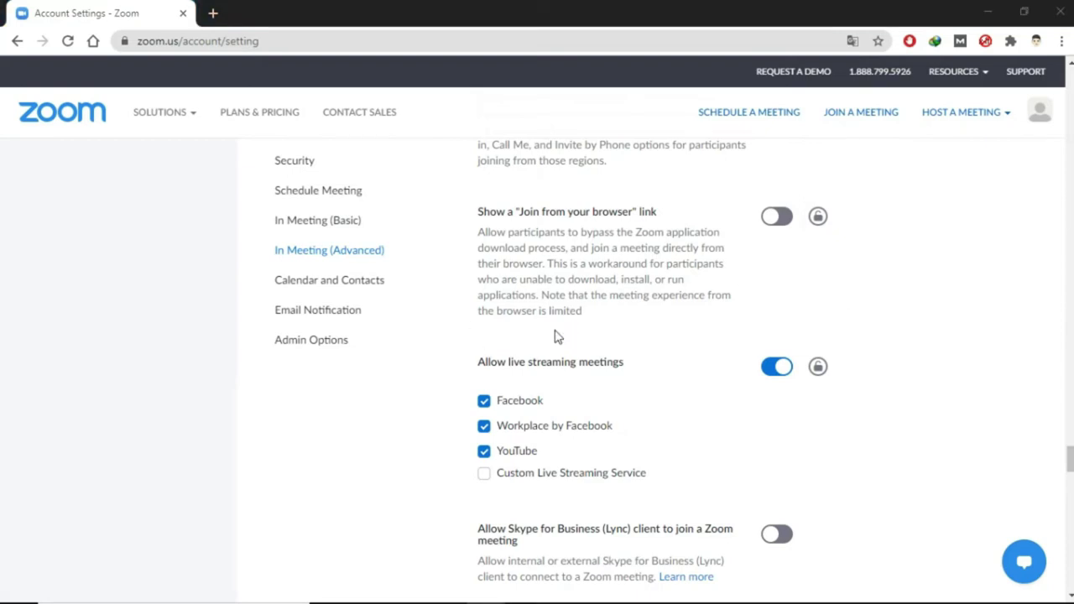
Step: Switch to the Zoom desktop client, start a new meeting and maximize the meeting window
key(alt+Tab)
key(alt+Tab)
key(alt+Tab)
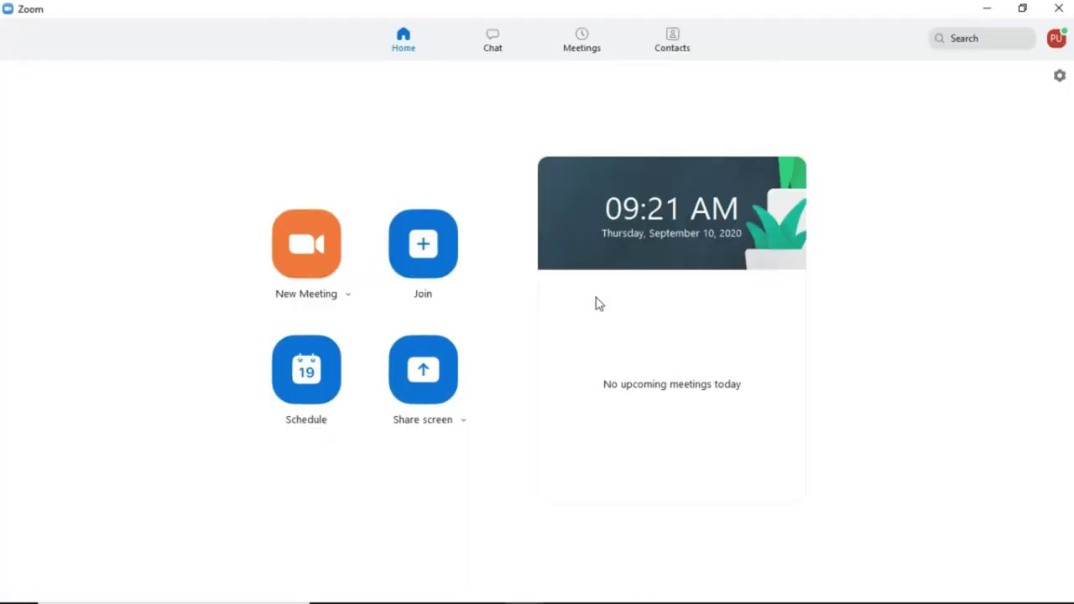
click(516, 144)
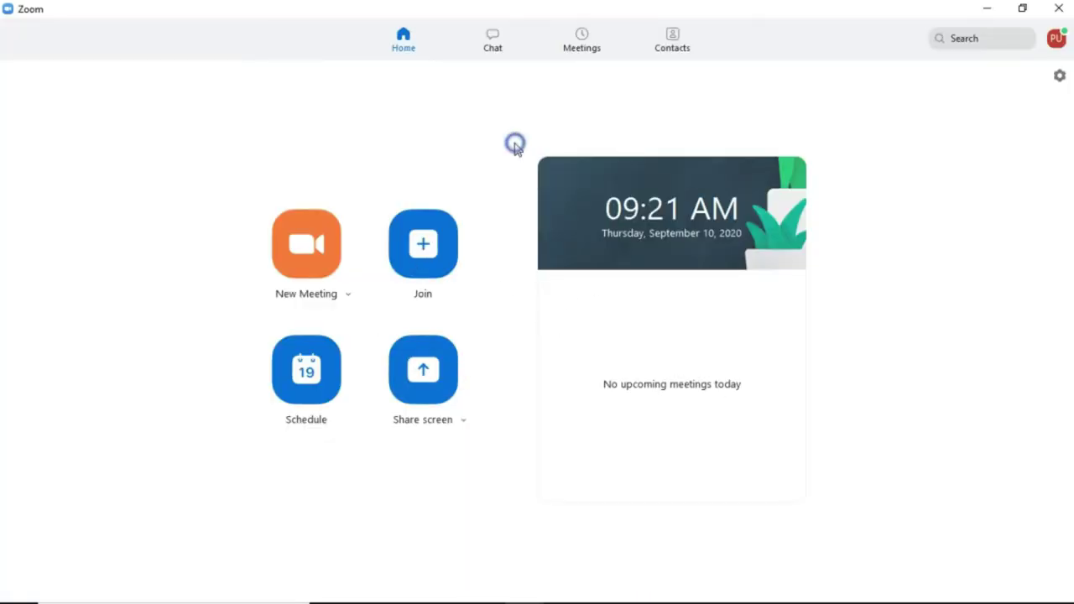
click(336, 283)
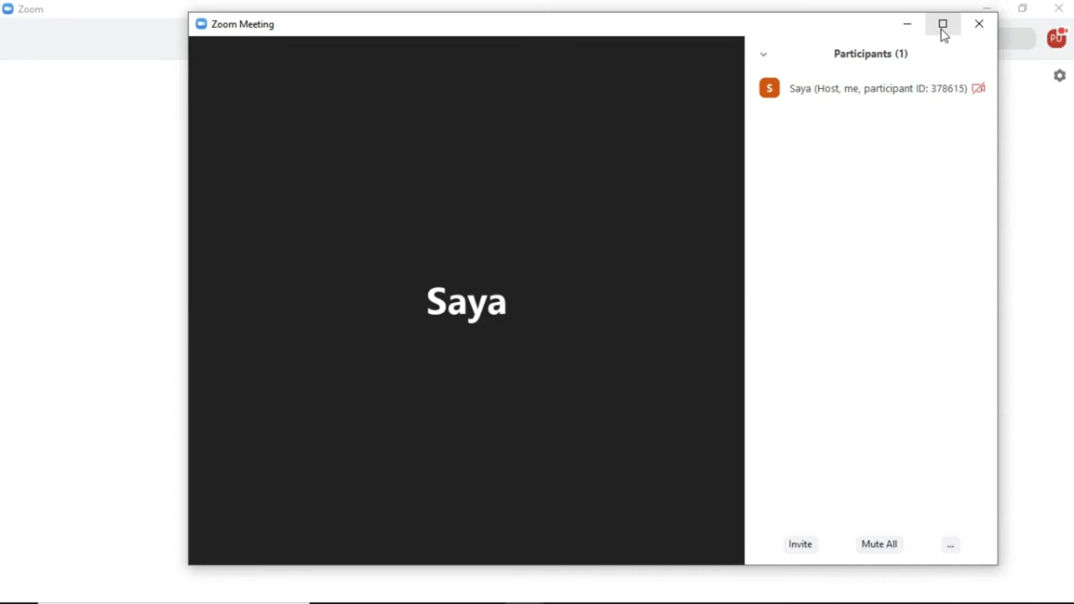
click(942, 25)
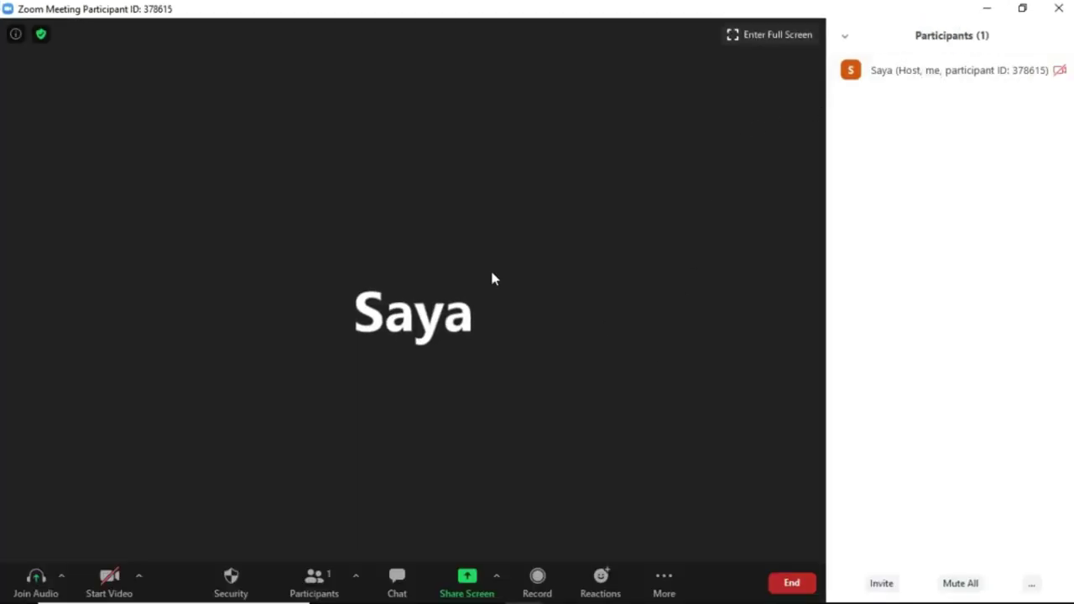
Step: Start a YouTube live broadcast of the meeting and choose the last listed Google account to continue to Zoom
click(676, 581)
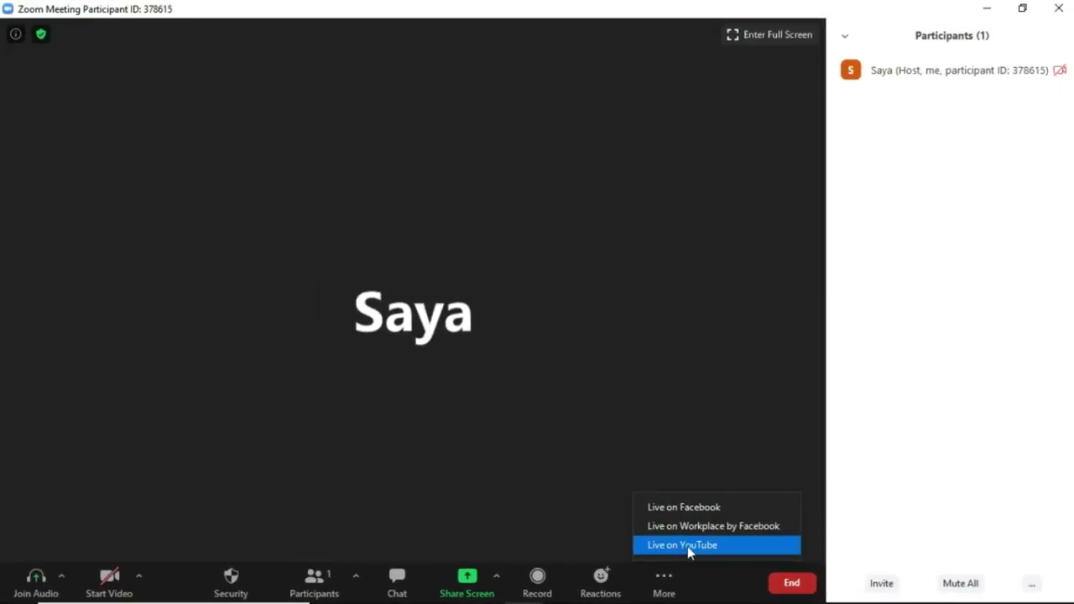
click(675, 545)
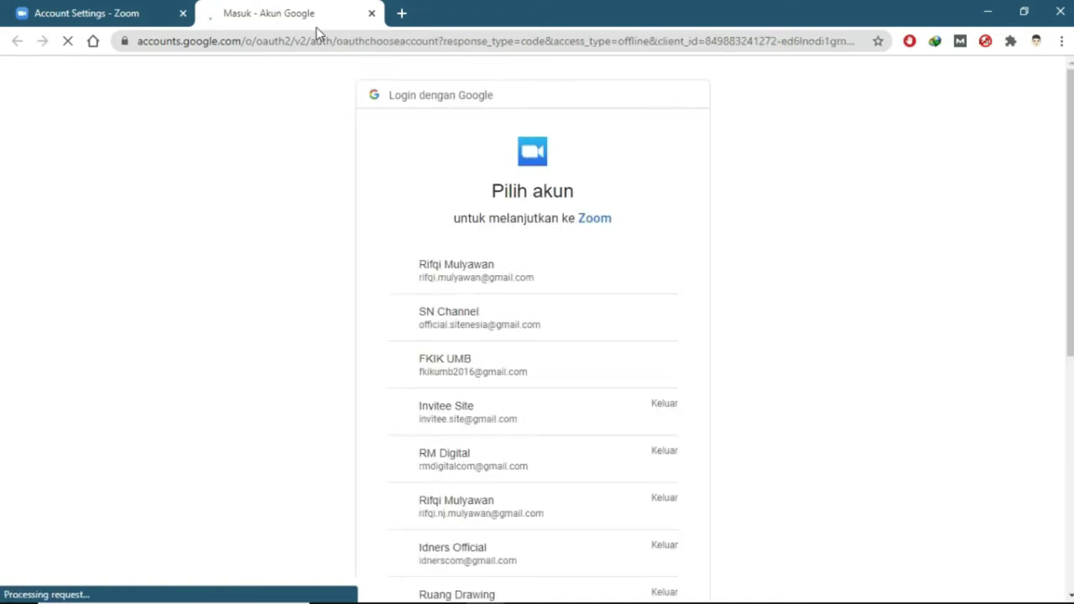
scroll(533, 335, down, 3)
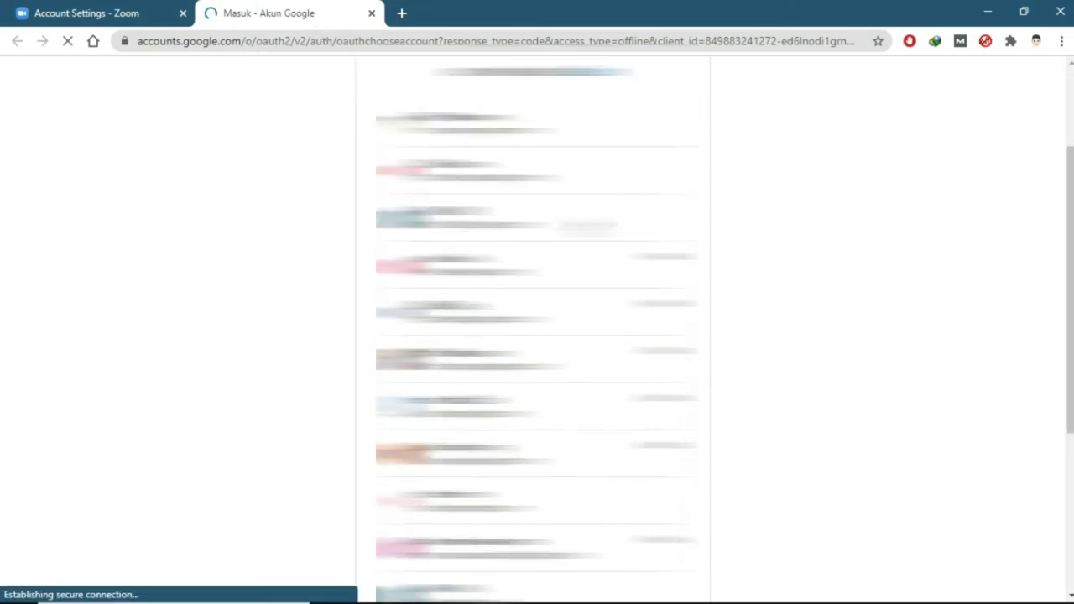
scroll(588, 225, down, 2)
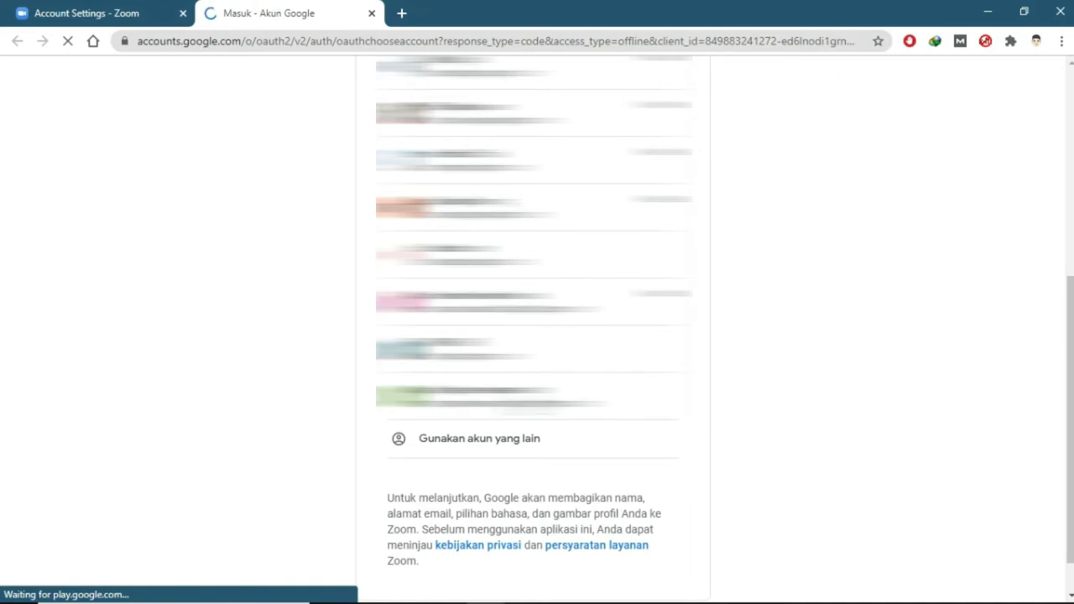
click(533, 396)
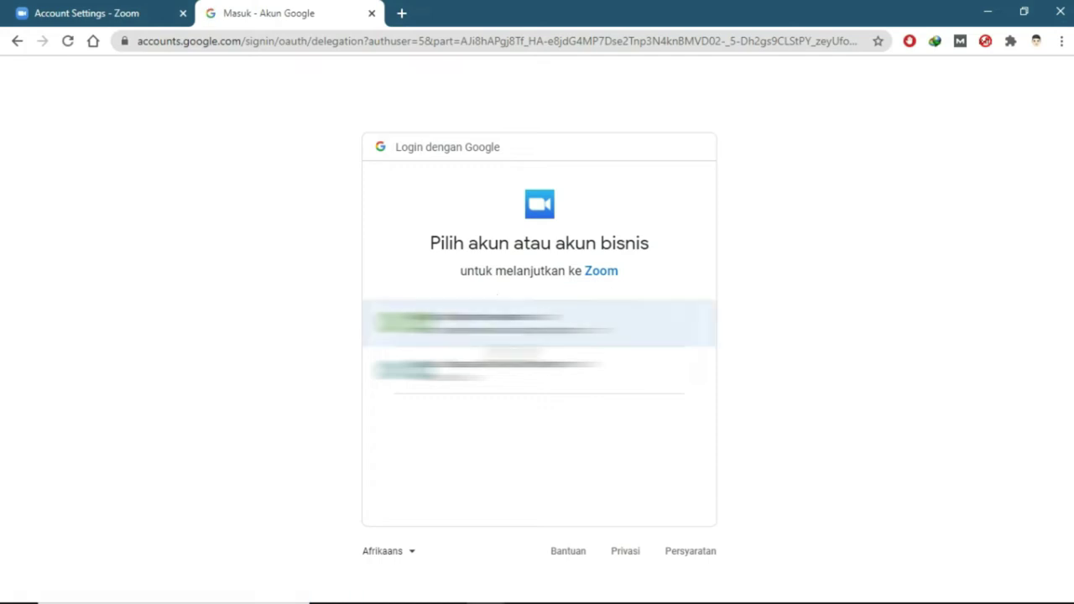
Step: Select the second entry among the account's business accounts and allow Zoom to access its YouTube account
click(538, 370)
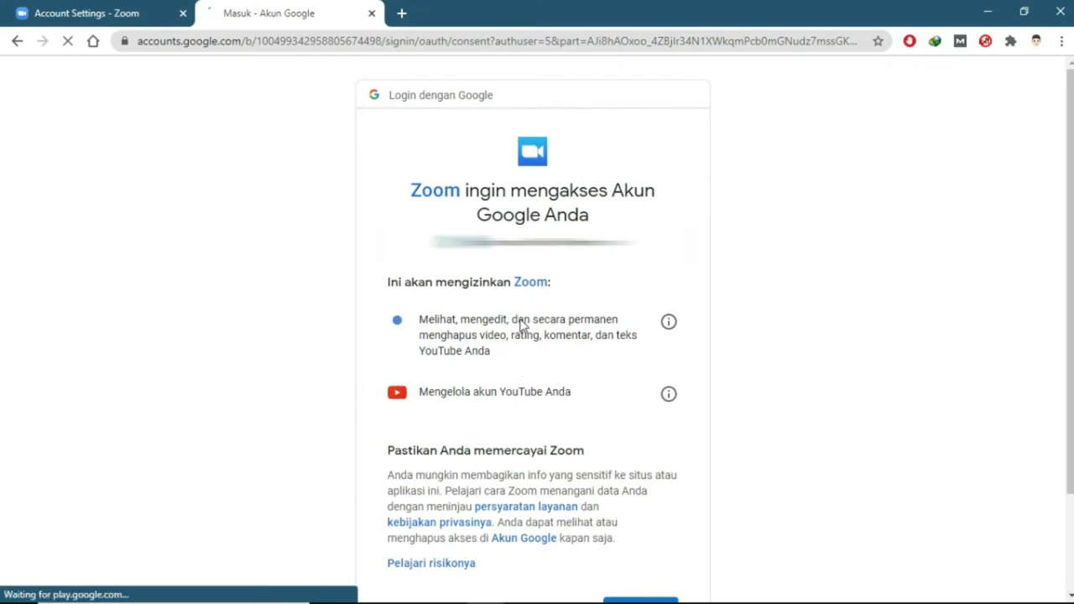
scroll(518, 336, down, 2)
click(621, 489)
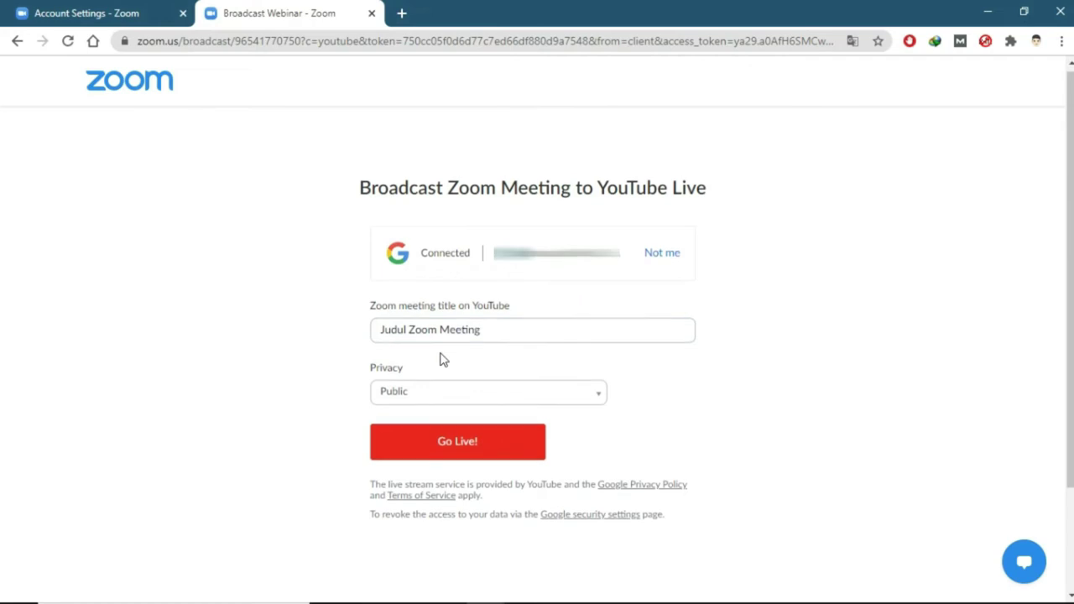
Step: Set the broadcast's privacy to Unlisted and go live on YouTube
scroll(443, 360, down, 1)
click(461, 319)
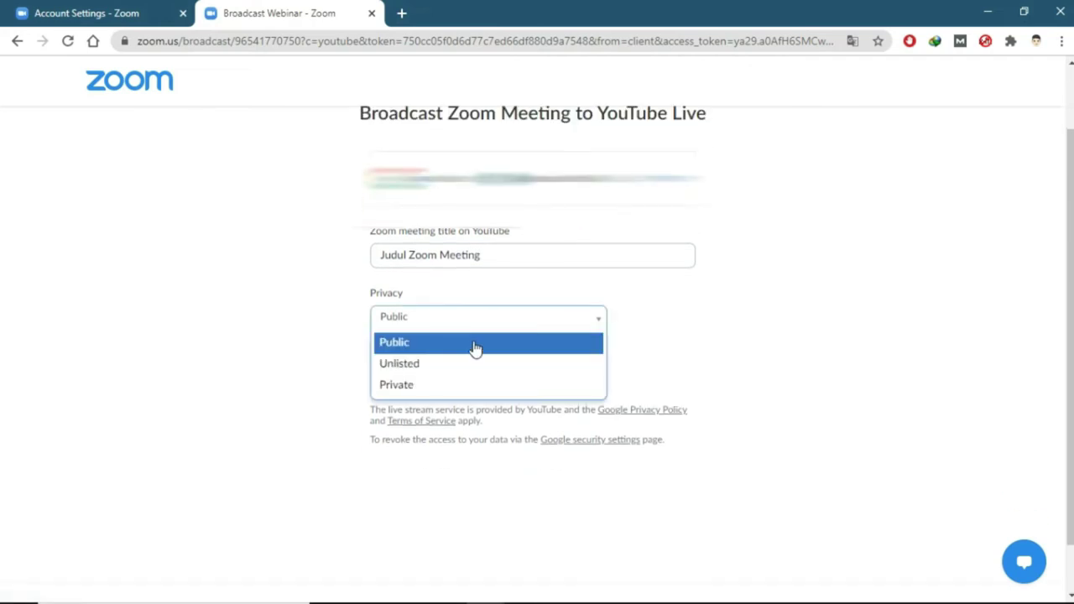
click(449, 365)
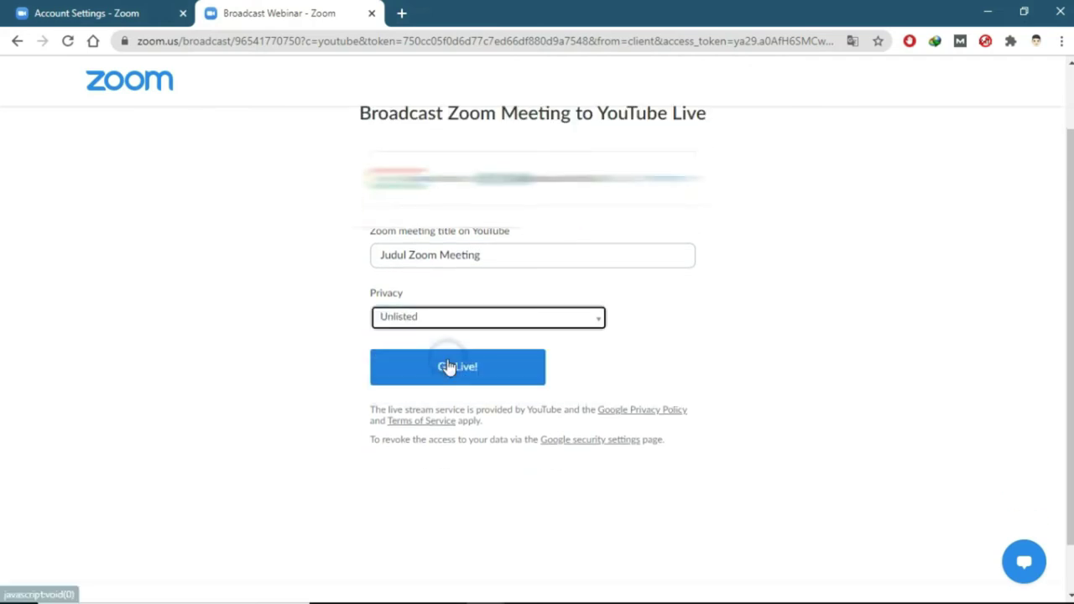
scroll(490, 452, up, 1)
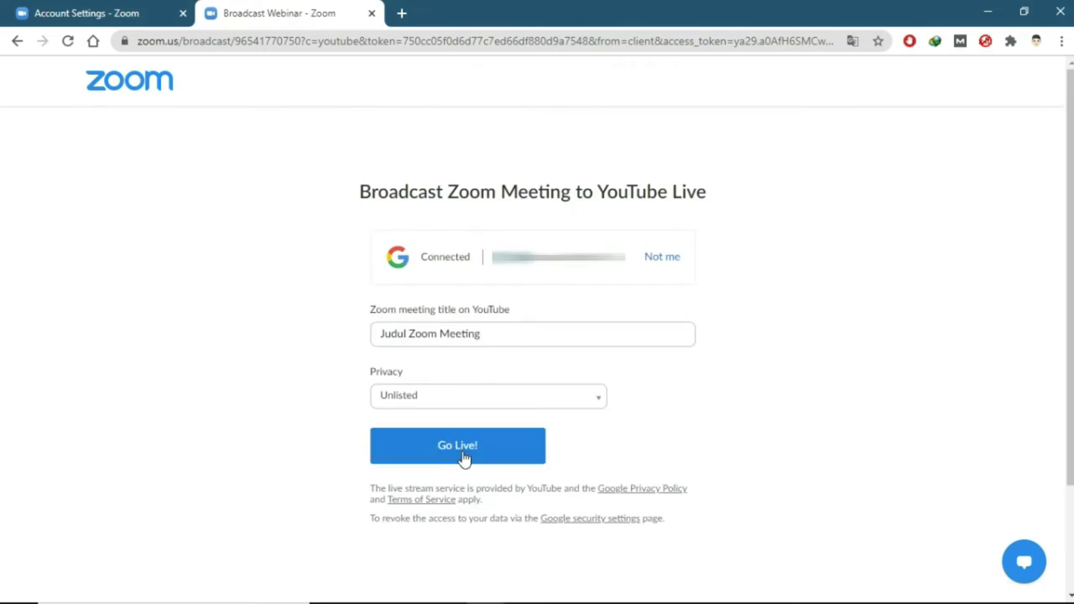
click(462, 452)
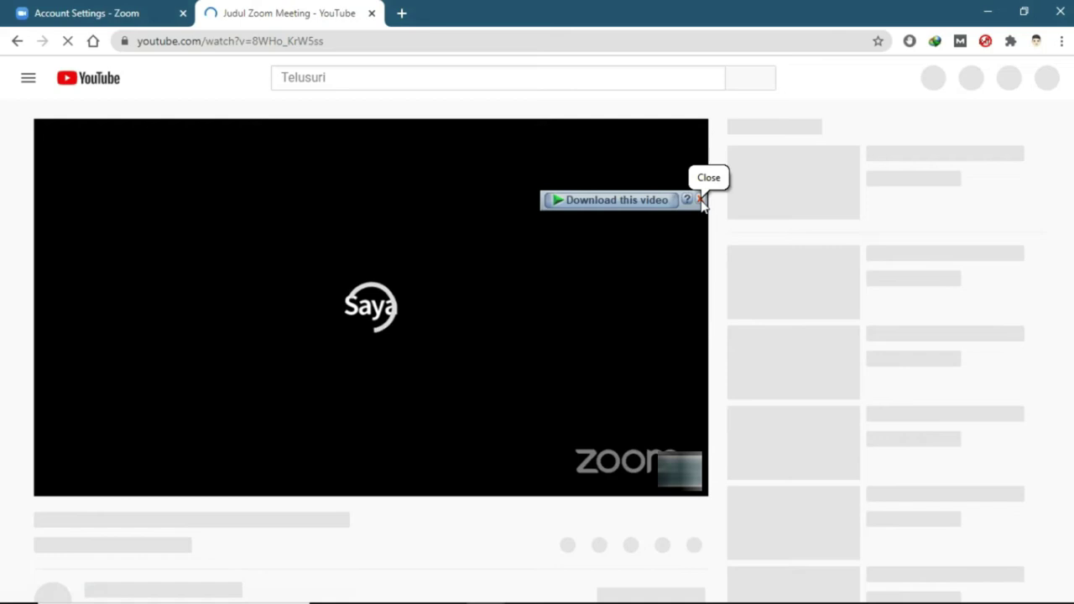
Step: Close the download overlay on the video player and open the live video for editing in YouTube Studio
click(701, 201)
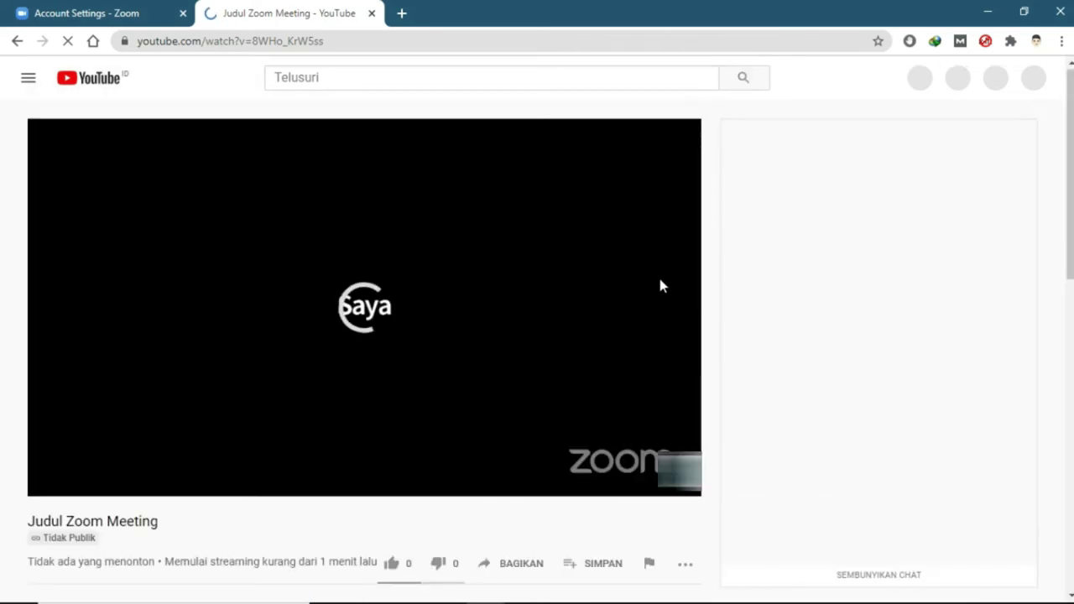
scroll(647, 543, down, 2)
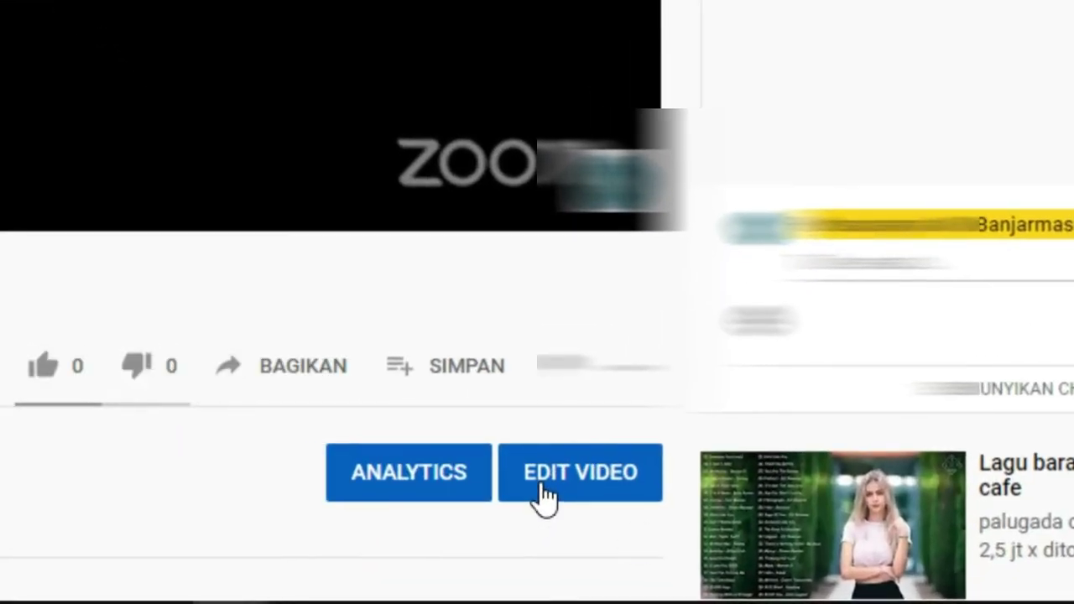
click(544, 496)
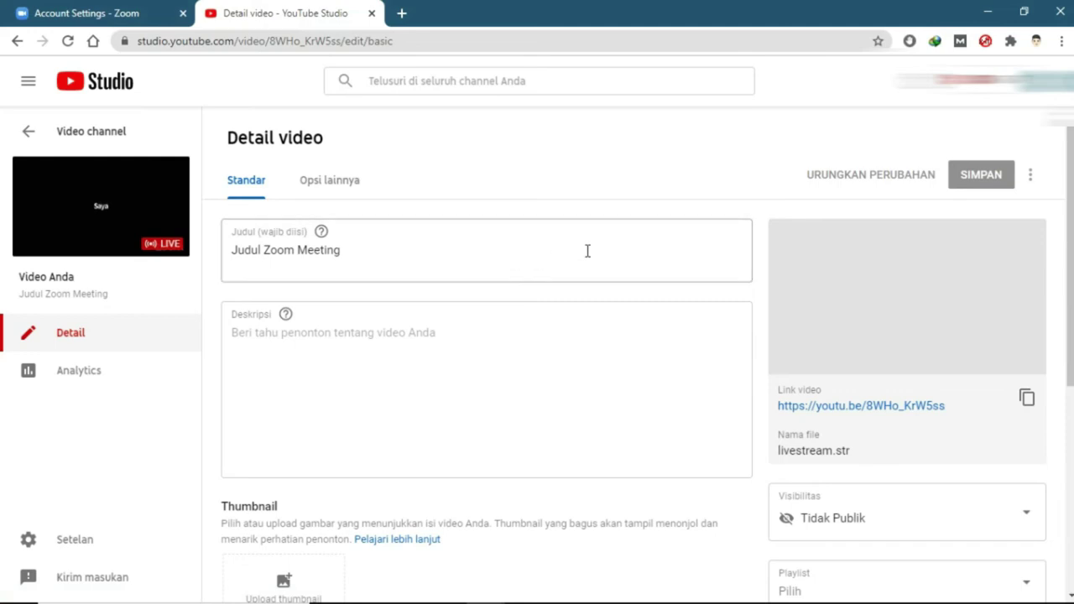
Step: Enter "Deskripsi Meeting" as the live video's description and save the changes
click(489, 243)
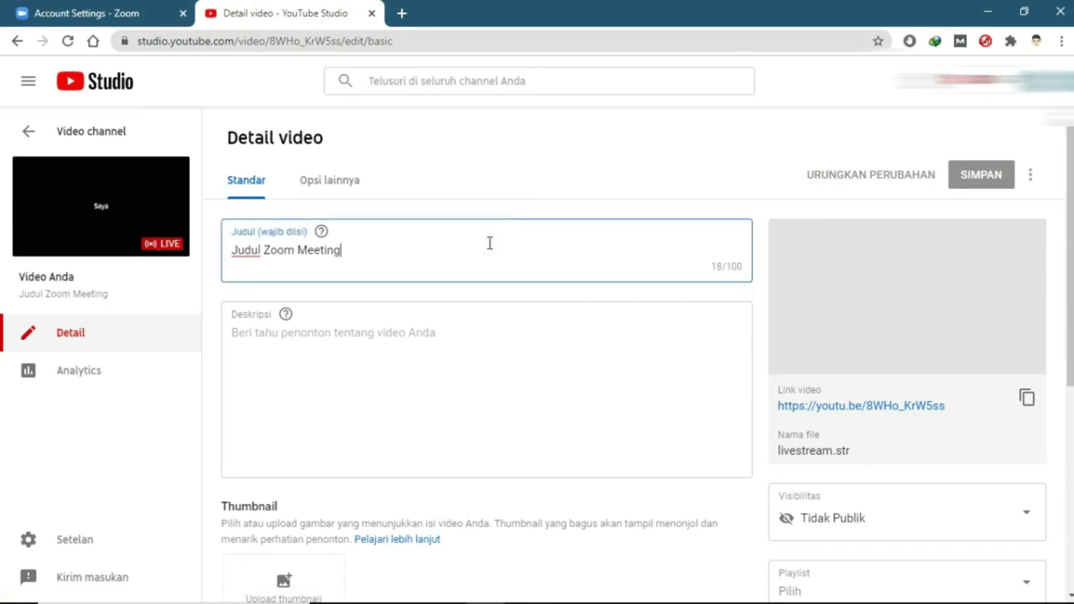
click(440, 331)
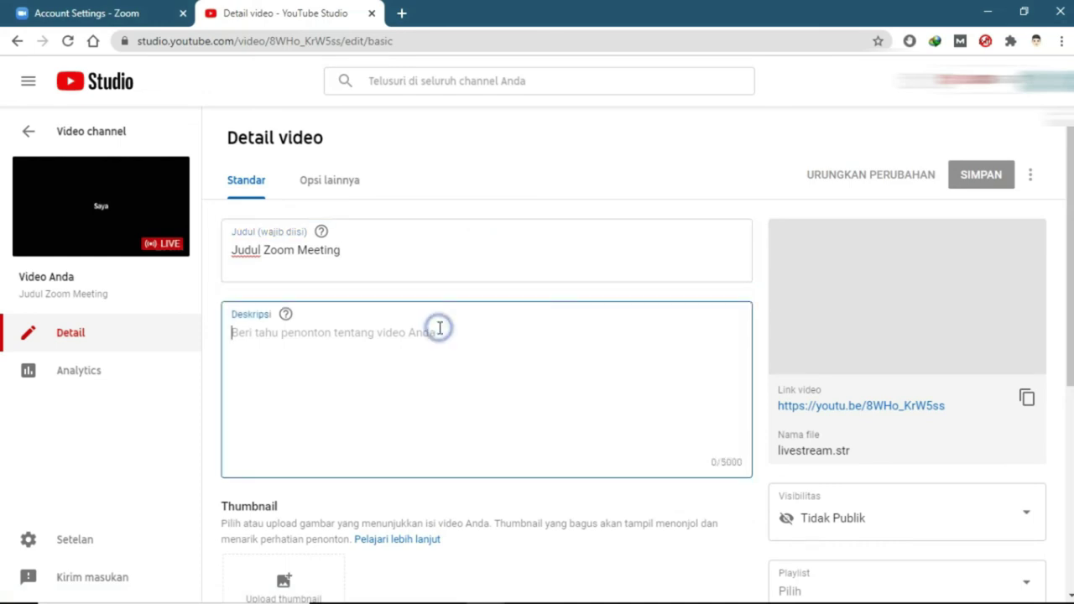
text(De)
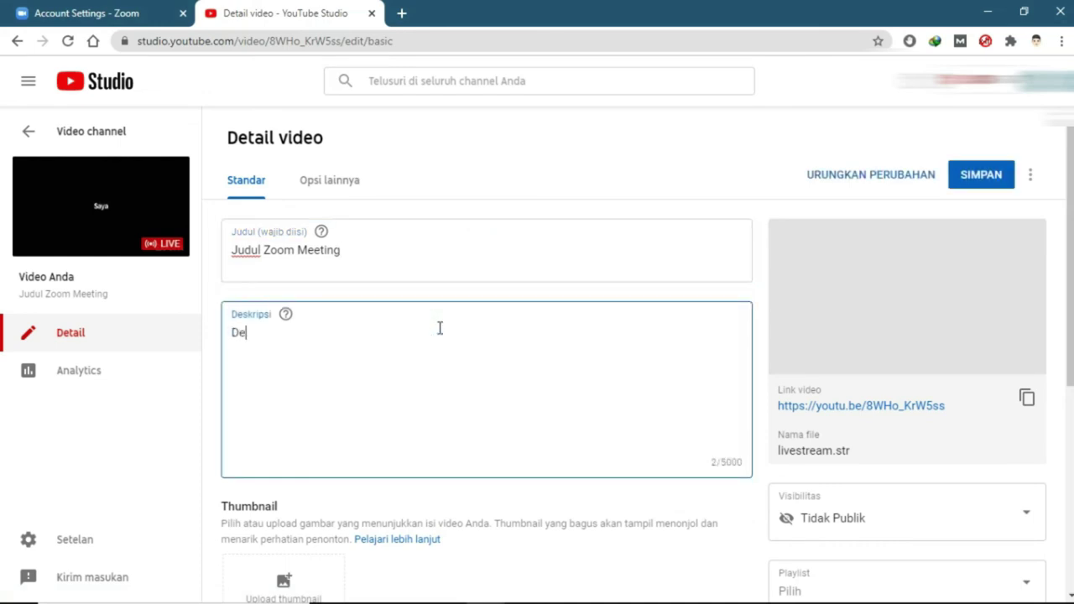
text(skripsi Meeting)
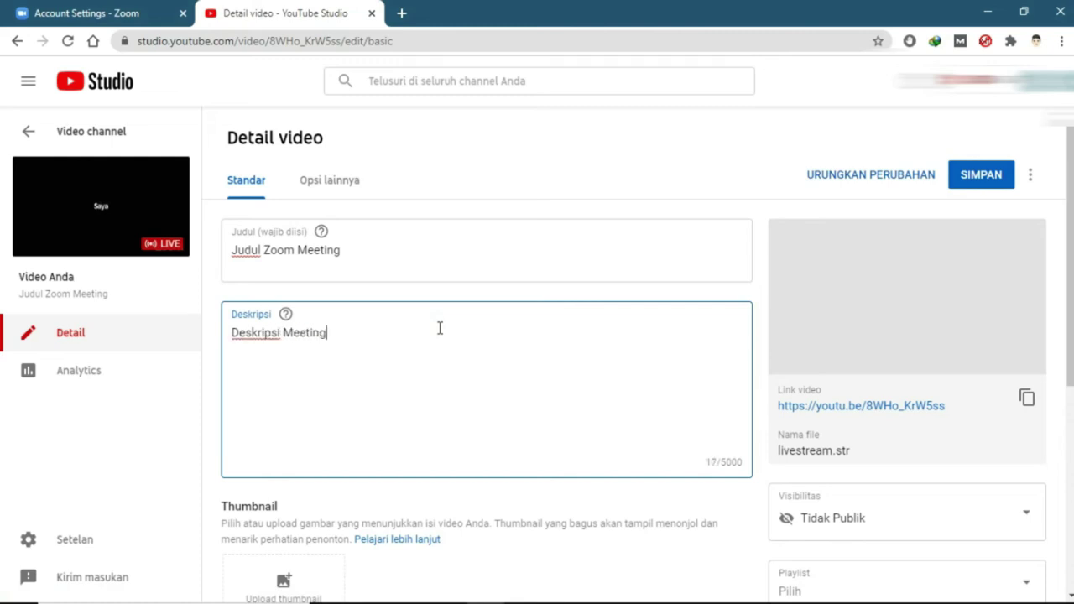
scroll(439, 328, down, 3)
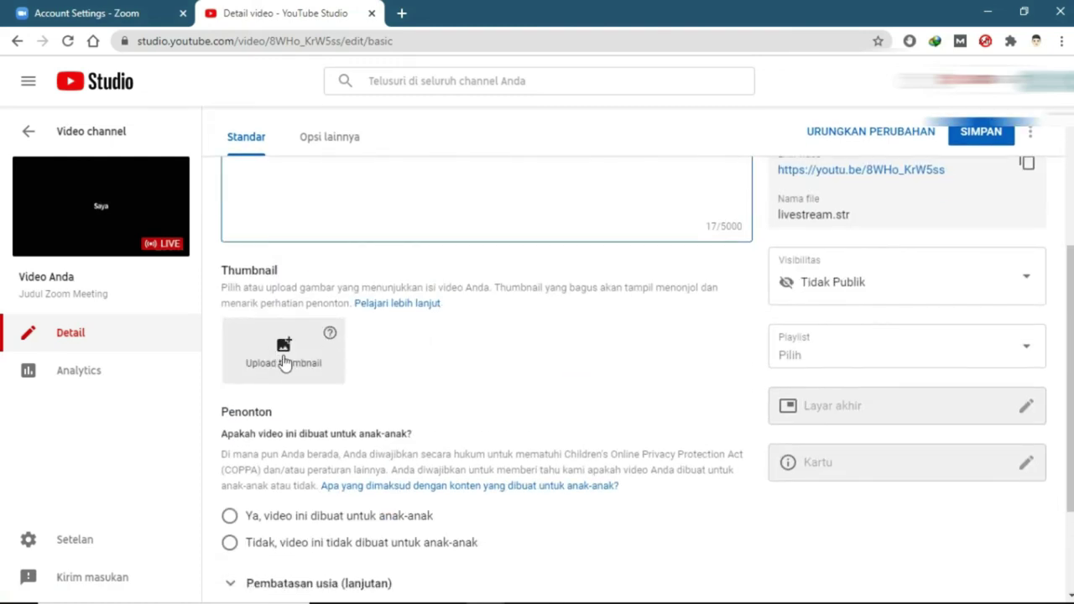
scroll(286, 361, down, 2)
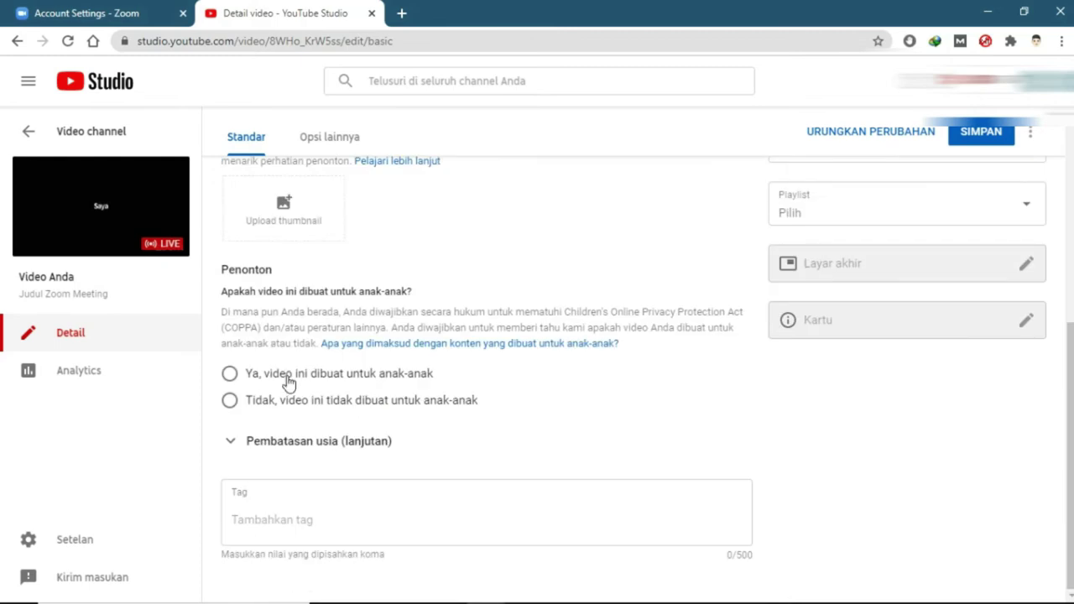
scroll(340, 509, up, 5)
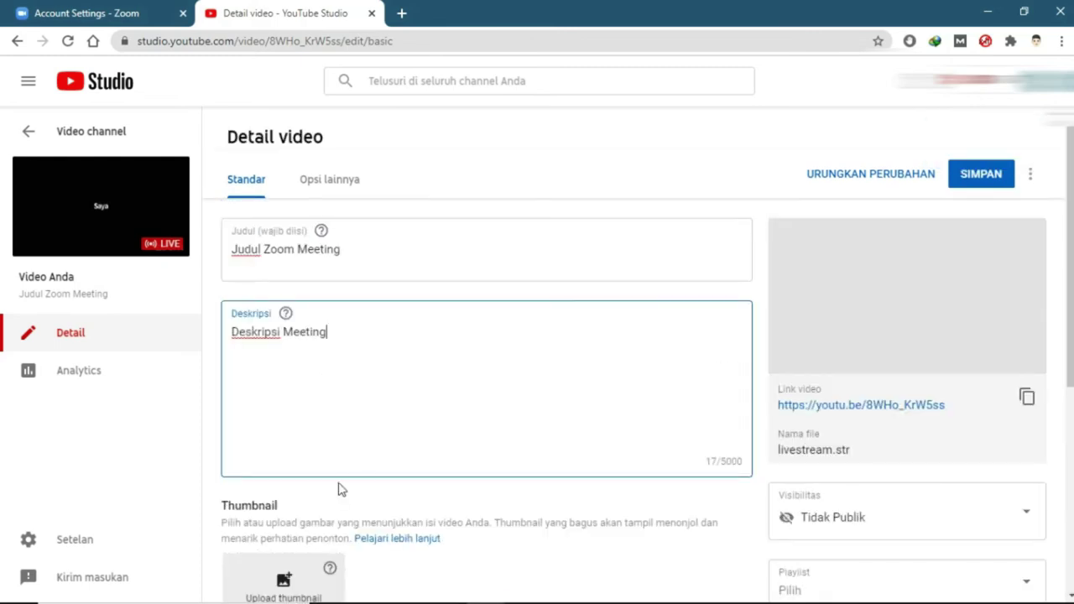
click(979, 181)
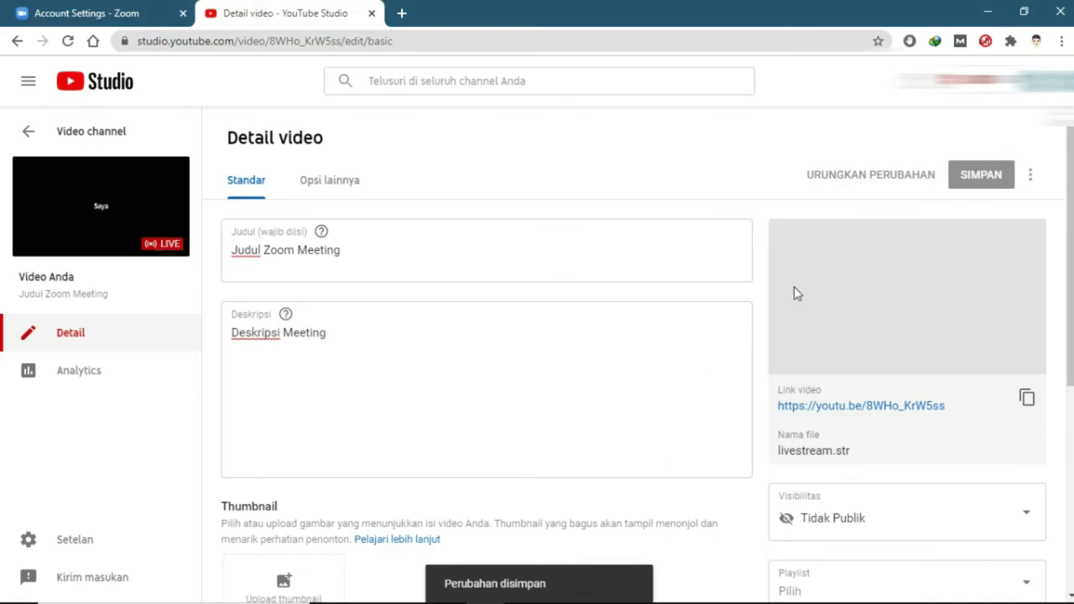
Step: Return to the channel's videos and show the list of its live streams
click(91, 132)
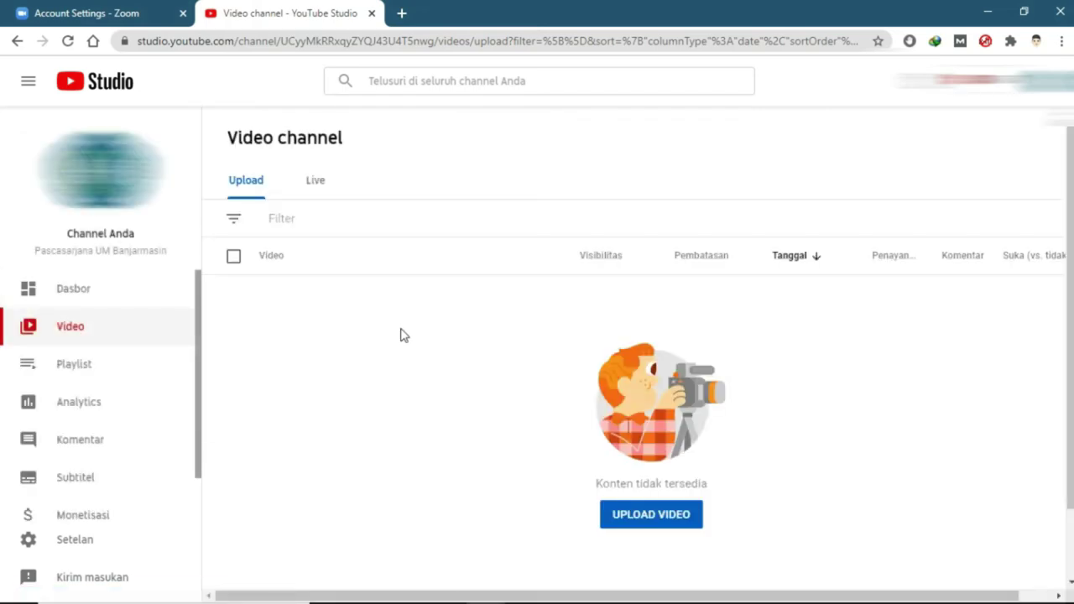
click(317, 190)
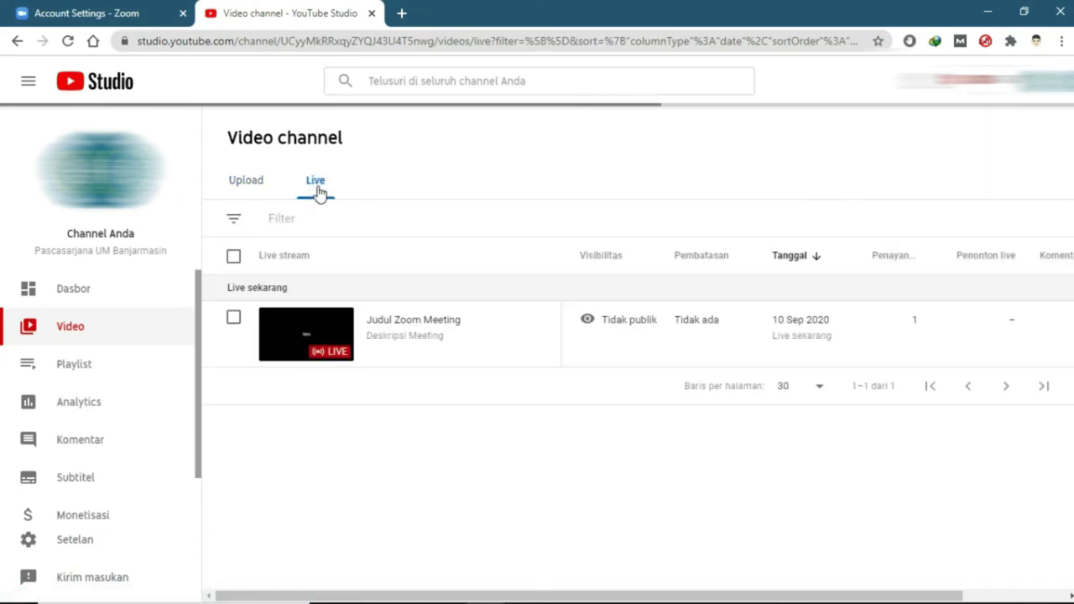
mouse_move(686, 360)
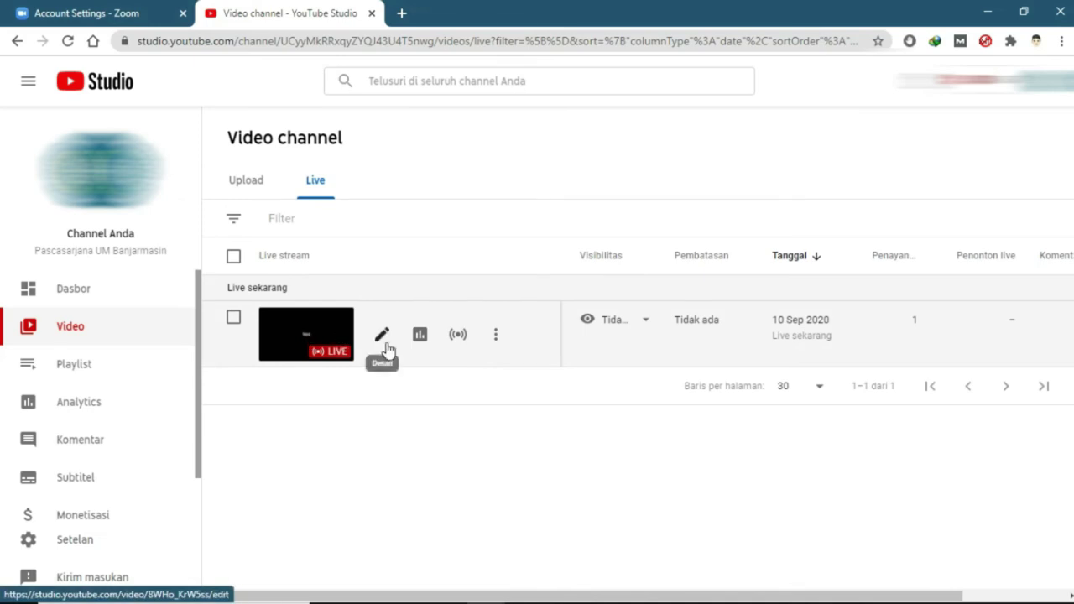
click(459, 337)
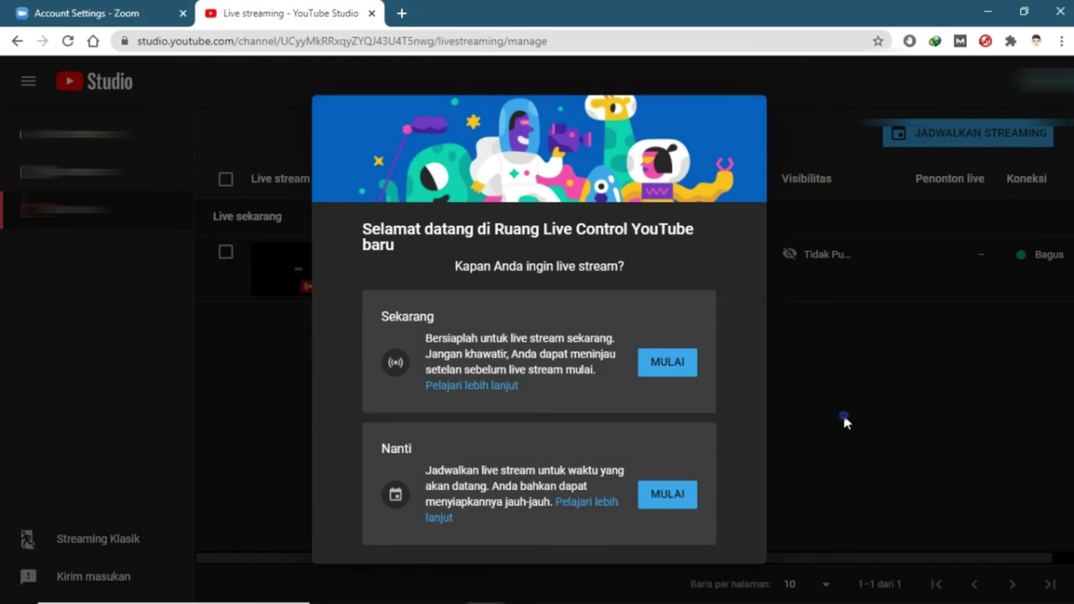
click(668, 504)
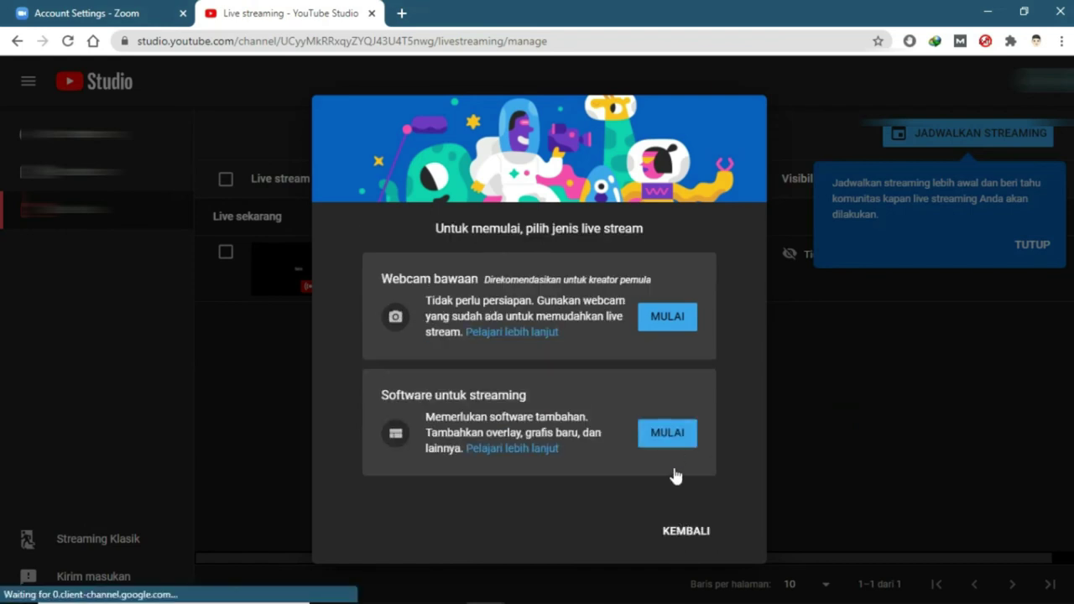
click(685, 532)
click(682, 499)
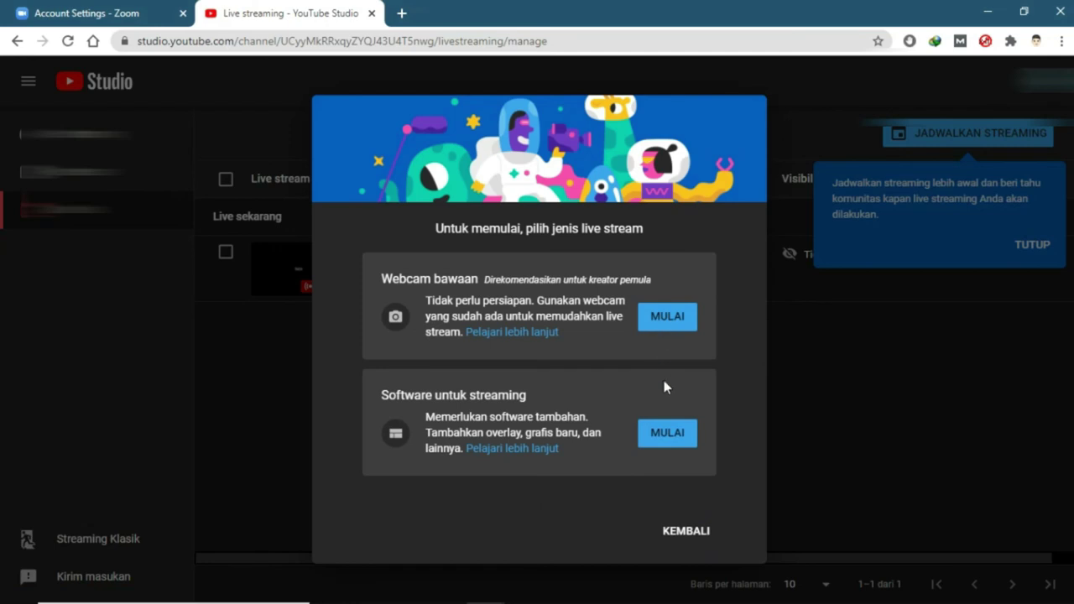
click(684, 334)
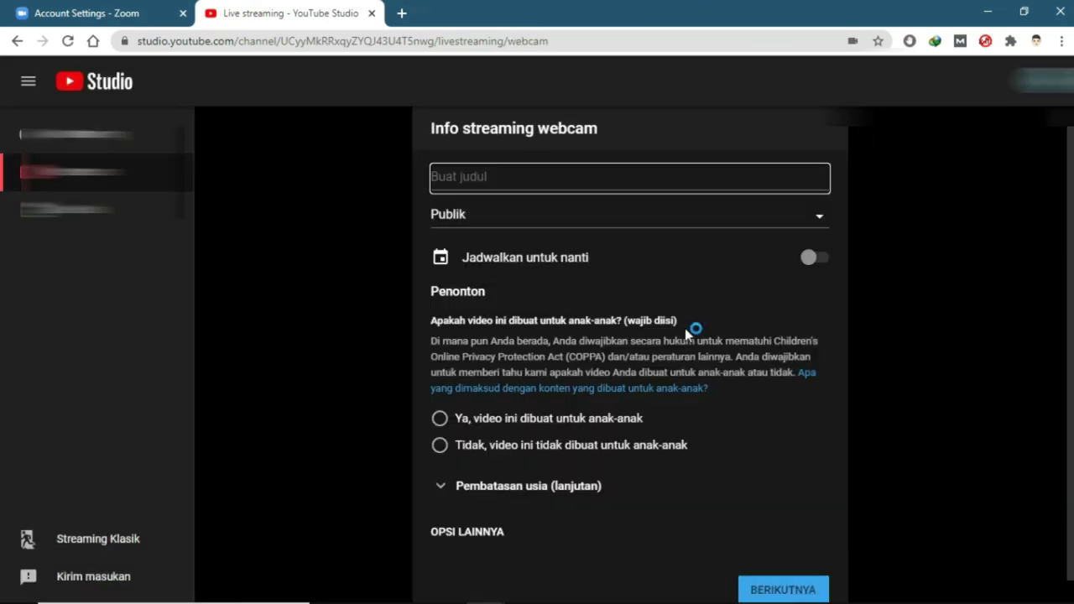
scroll(691, 385, down, 1)
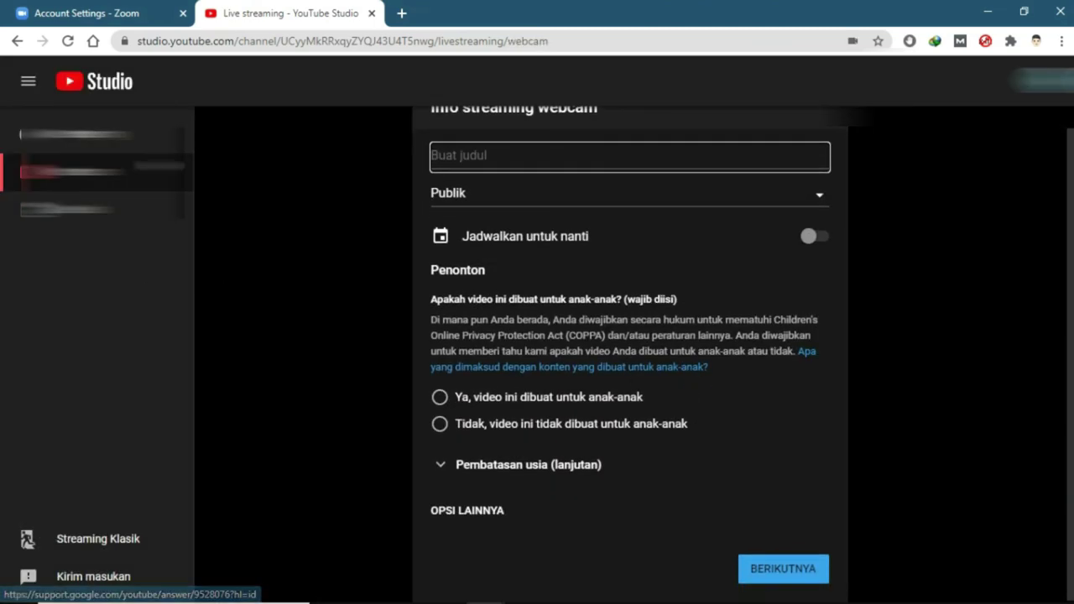
click(19, 42)
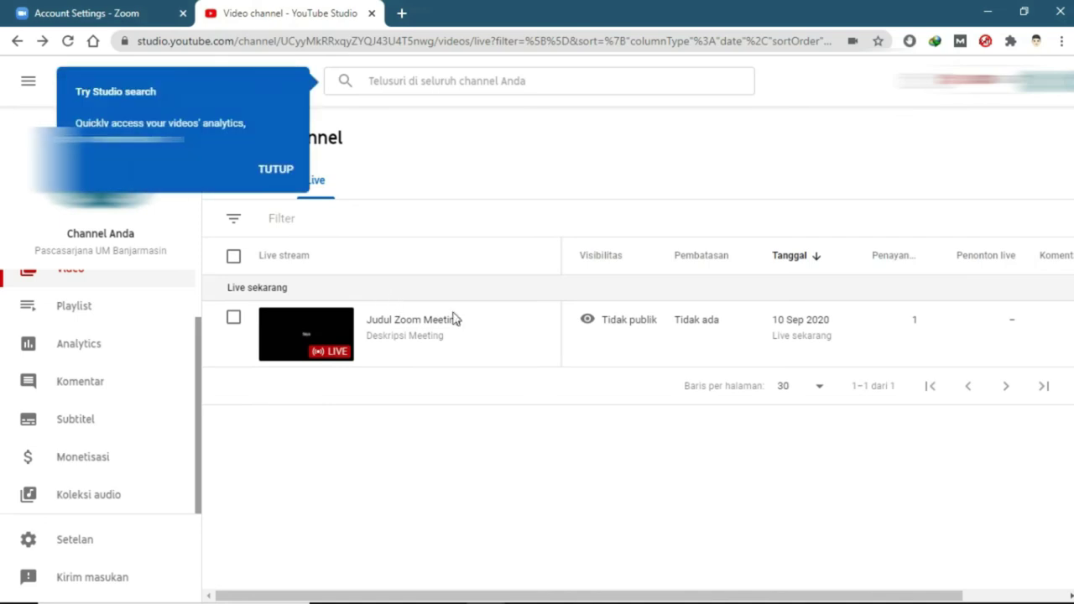
Step: Open the "Judul Zoom Meeting" stream in the Live Control Room and switch back to the Zoom meeting window
click(289, 173)
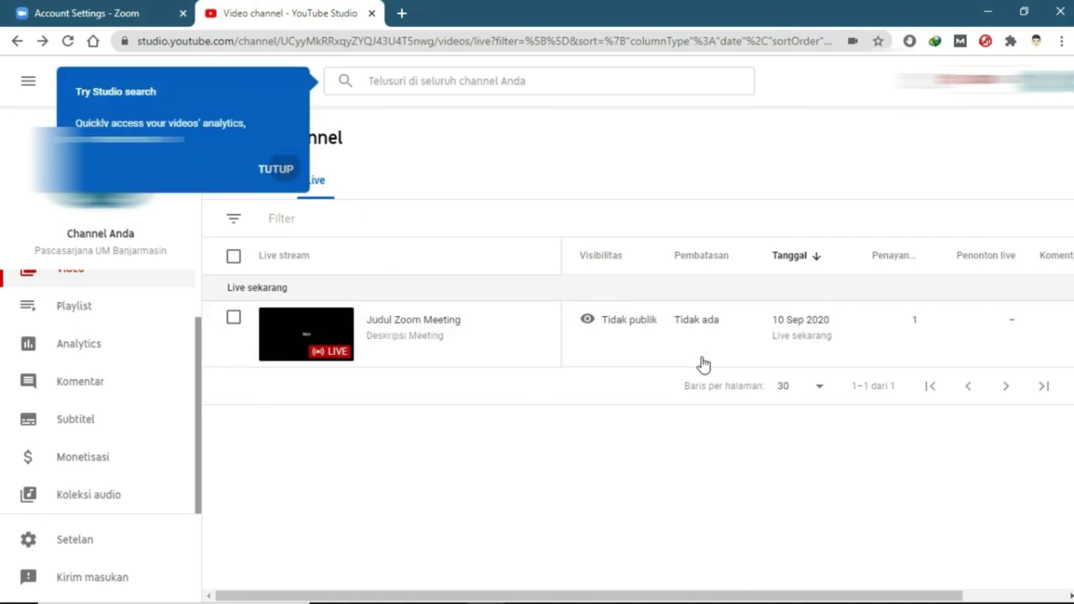
mouse_move(478, 355)
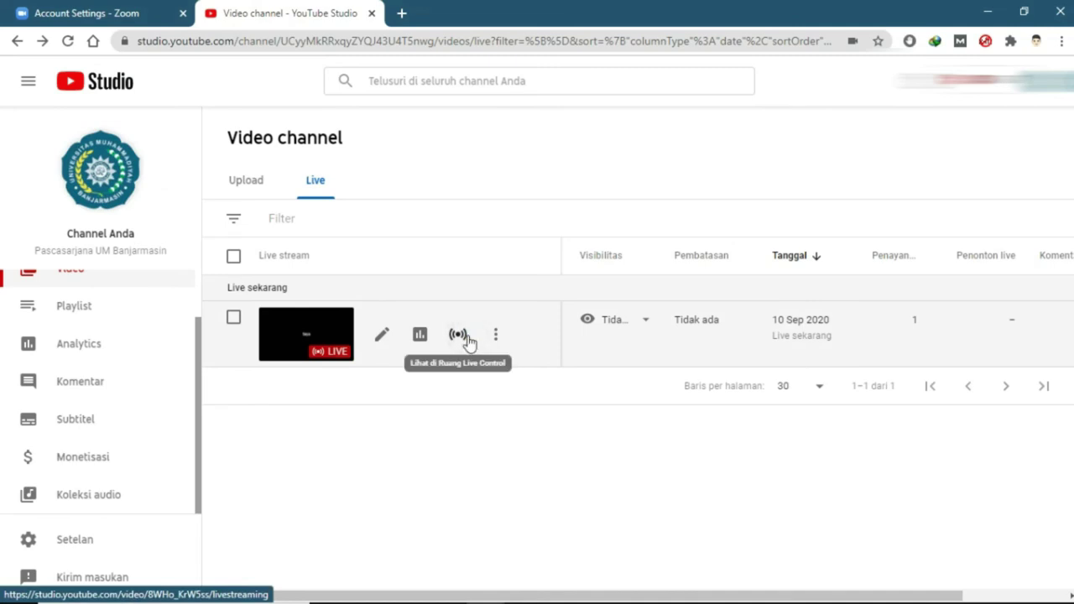
click(459, 335)
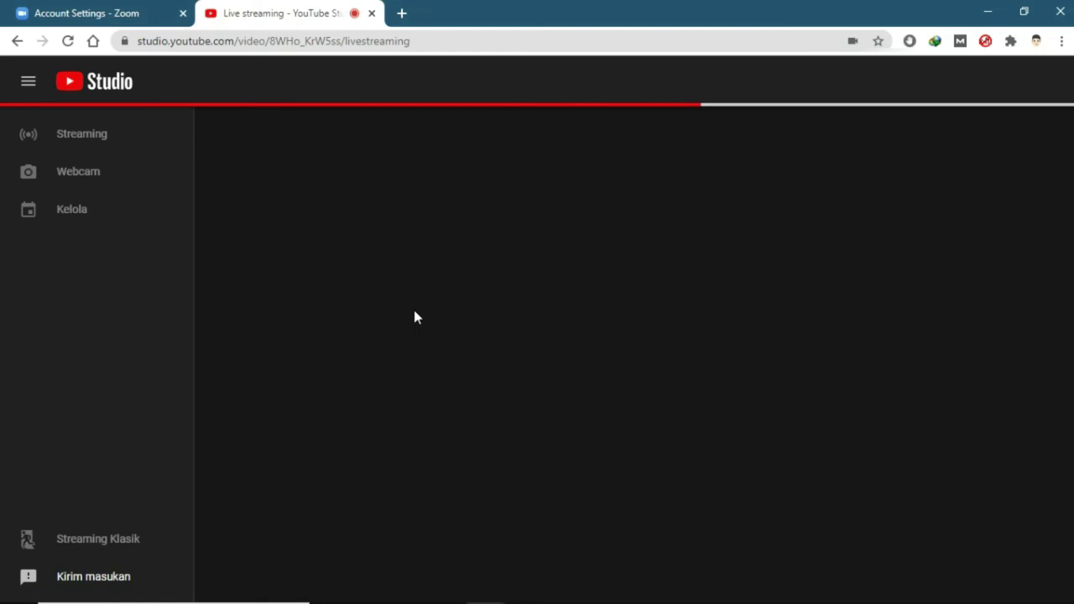
key(alt+Tab)
click(248, 253)
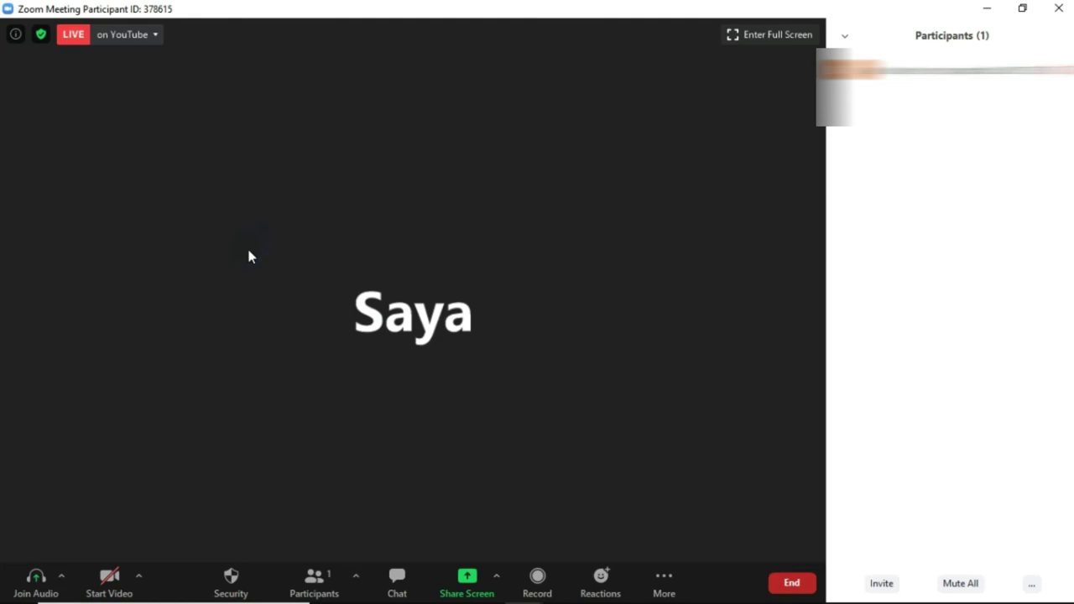
Step: Return to the Zoom meeting window and end the meeting for all participants
key(alt+Tab)
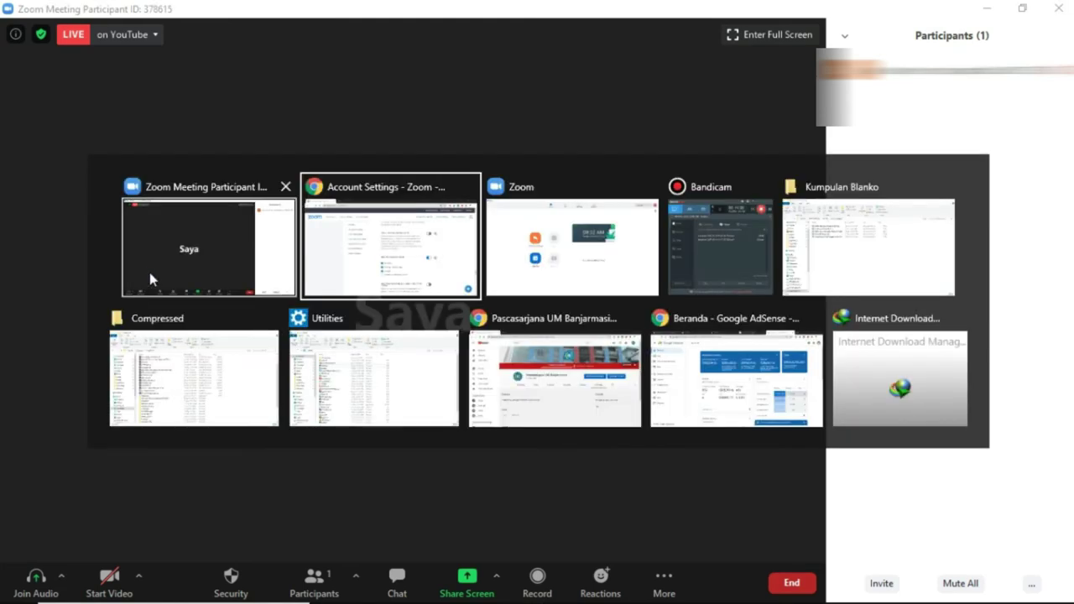
click(170, 281)
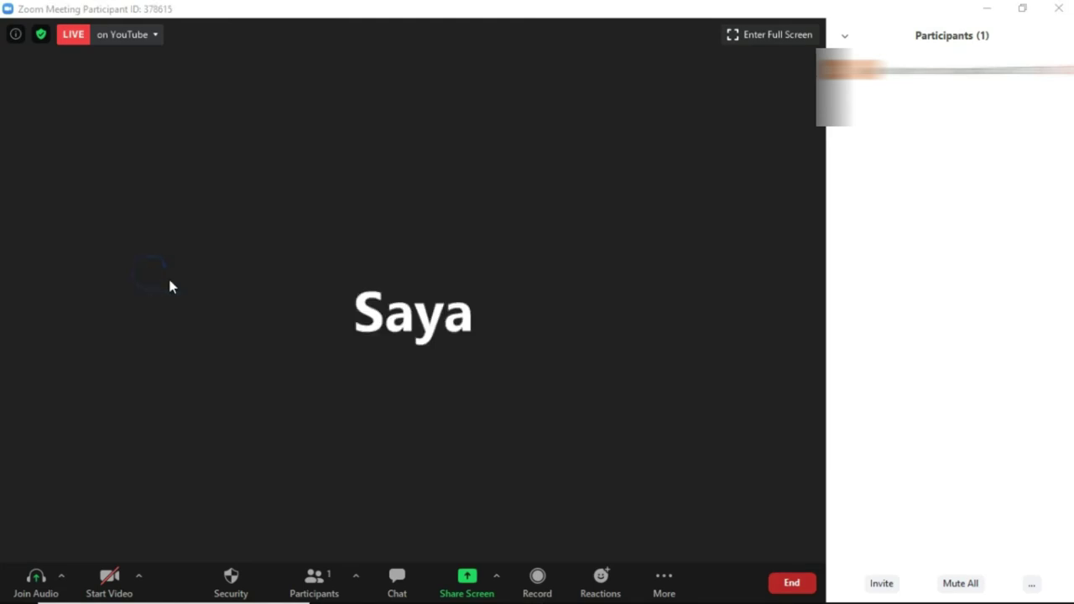
click(795, 585)
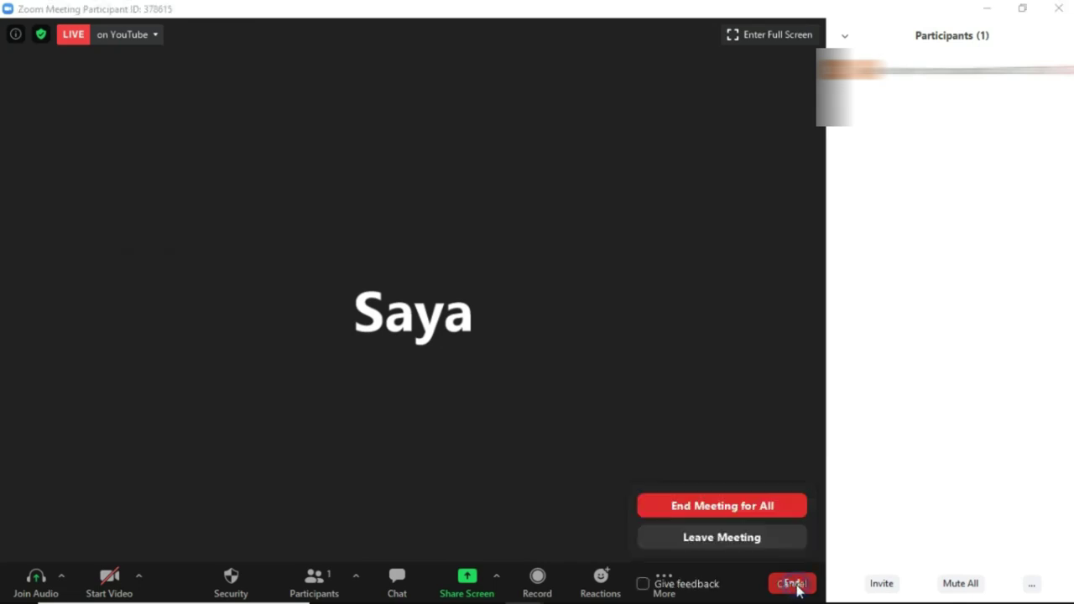
click(774, 522)
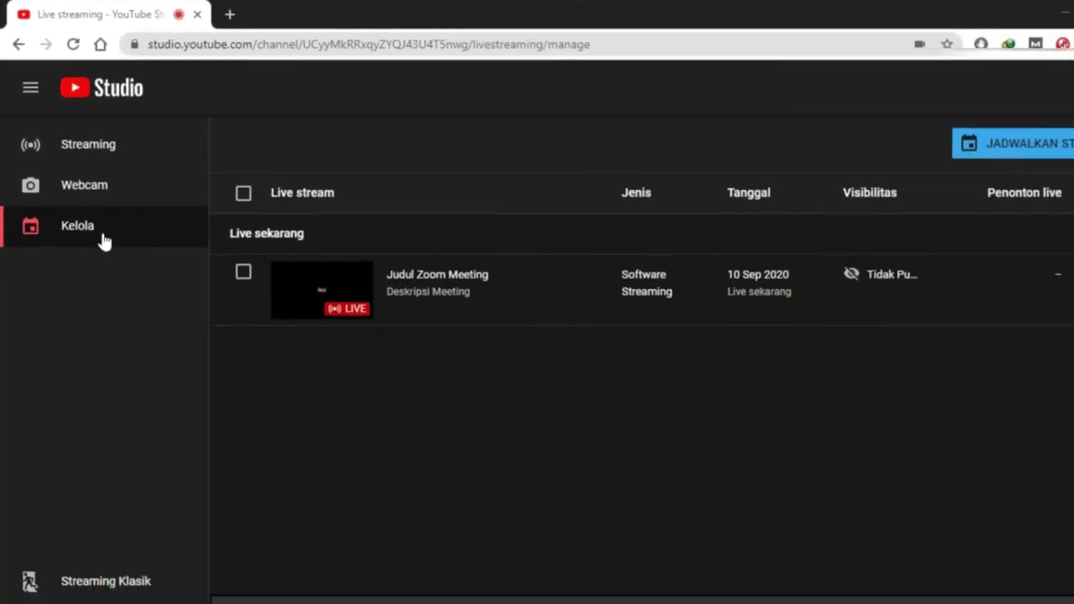
Step: Check the options of the "Judul Zoom Meeting" live stream in YouTube Studio's stream list and open its control room
mouse_move(436, 276)
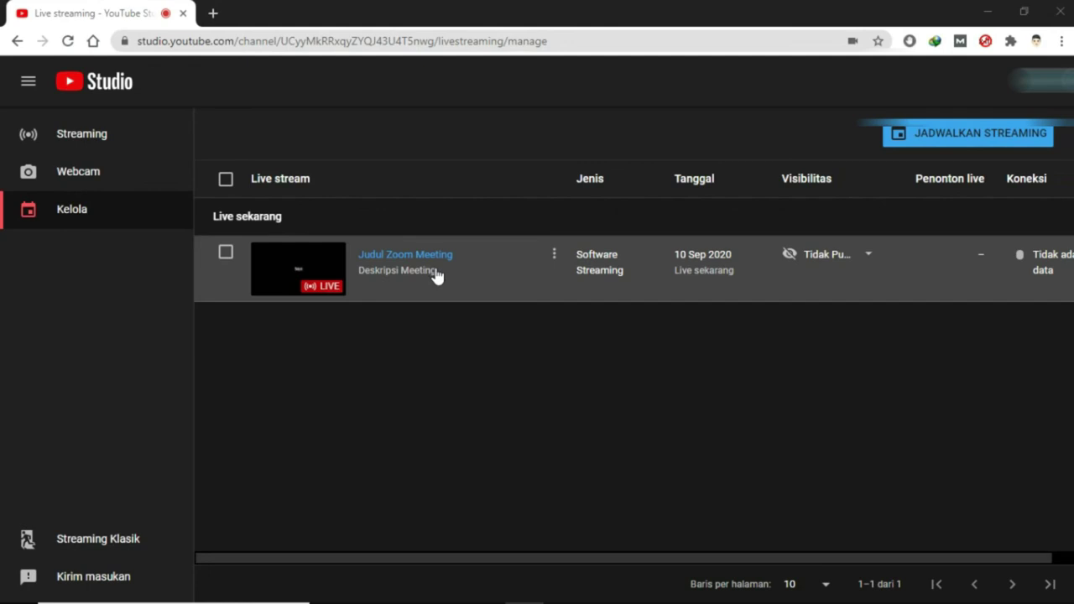
click(555, 262)
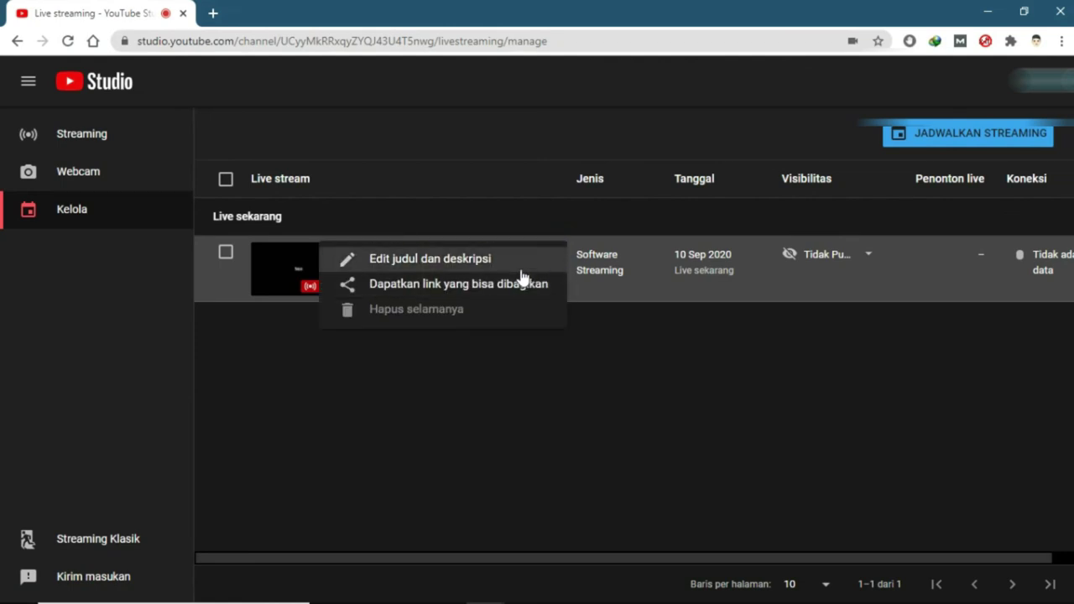
click(467, 363)
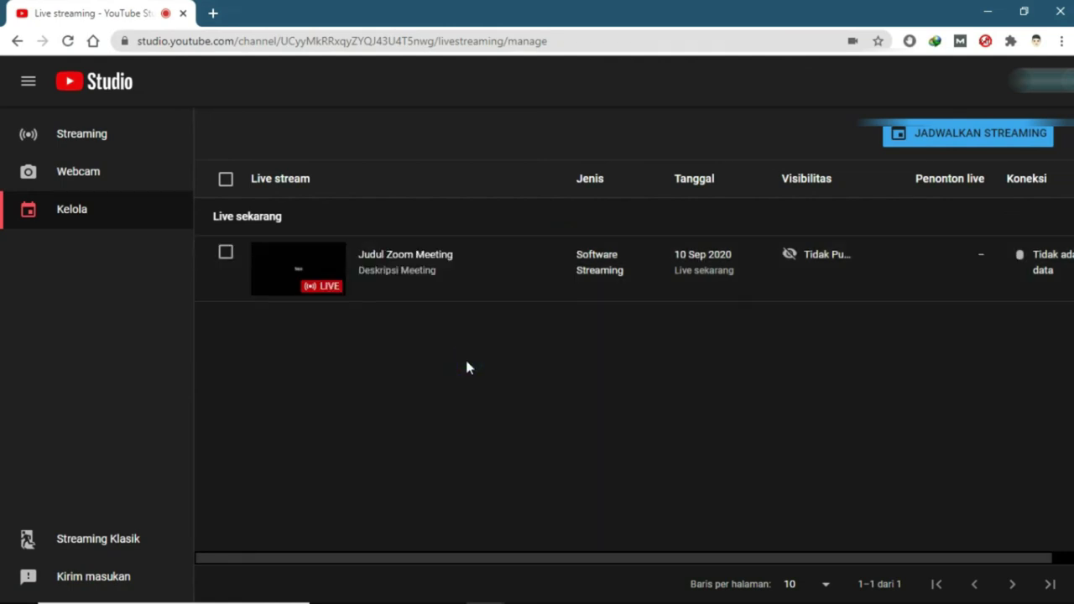
click(432, 258)
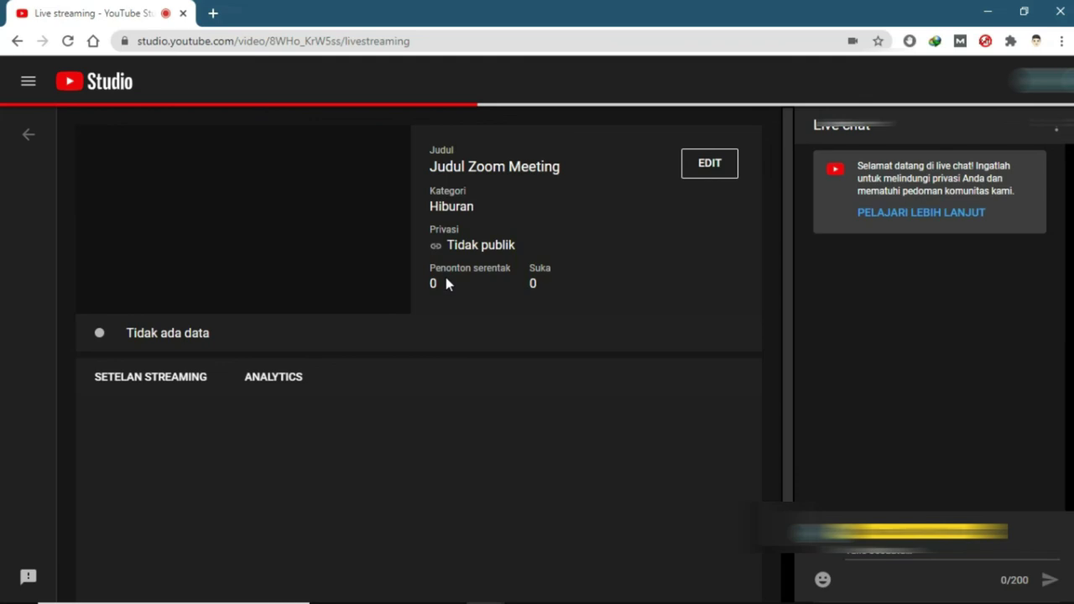
Step: End the "Judul Zoom Meeting" live stream, confirm ending it, and close the finished-stream summary
scroll(445, 284, down, 1)
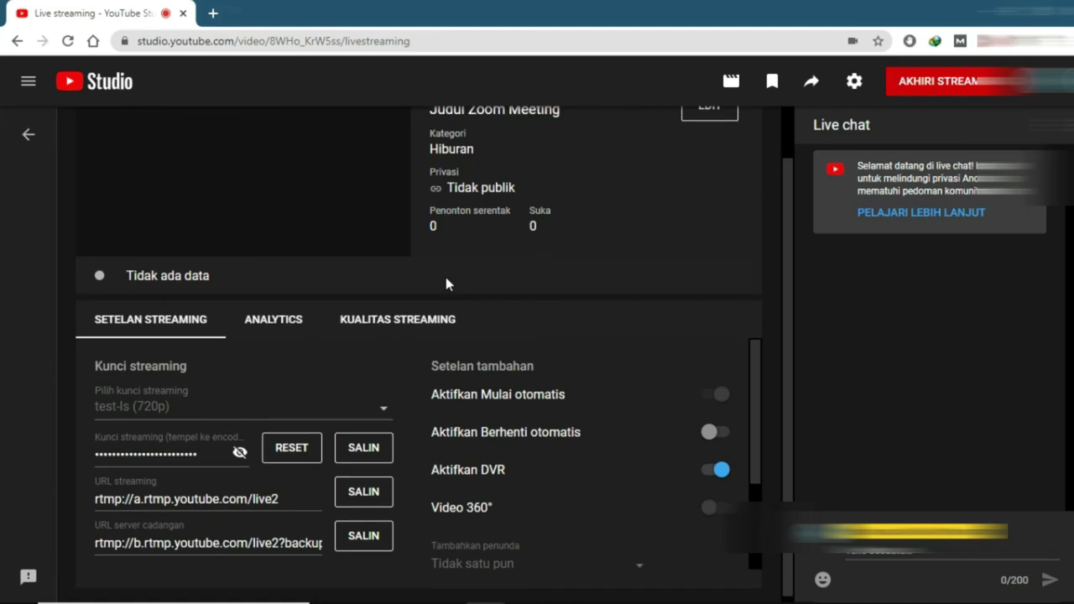
scroll(446, 283, up, 1)
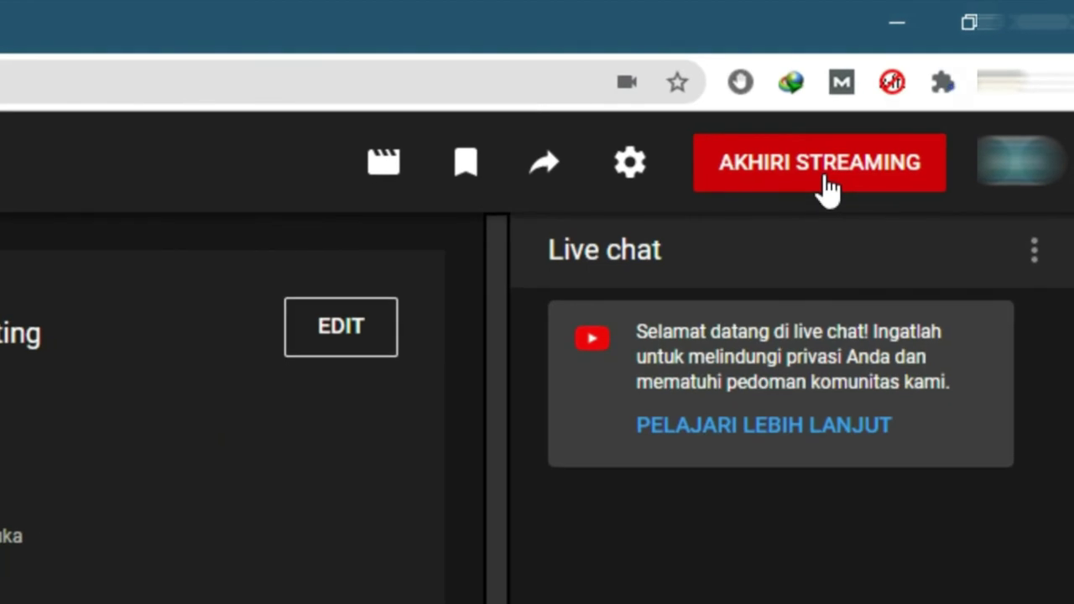
click(827, 186)
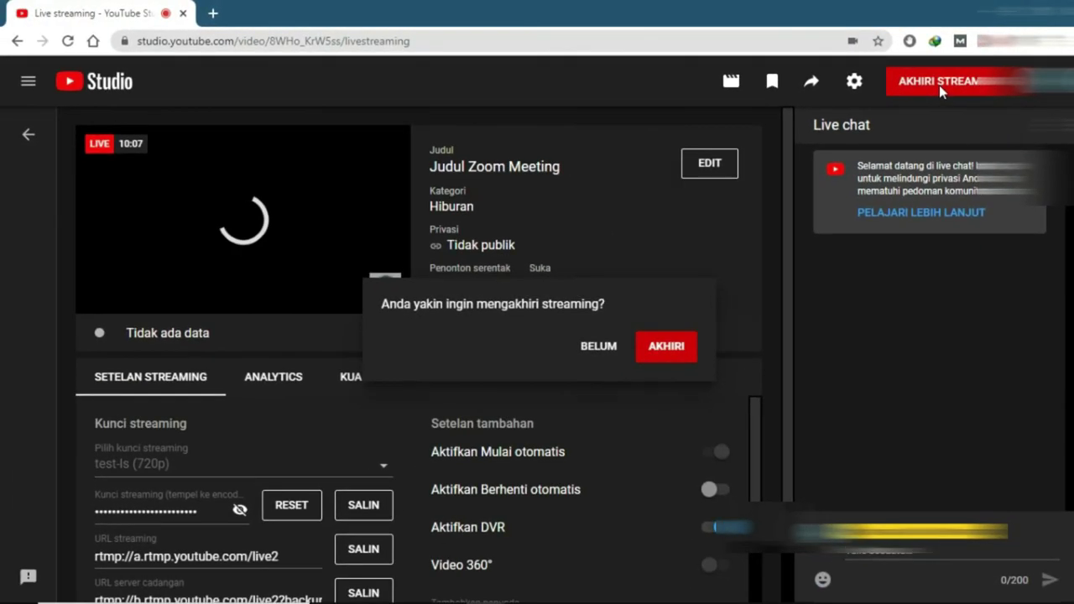
click(662, 352)
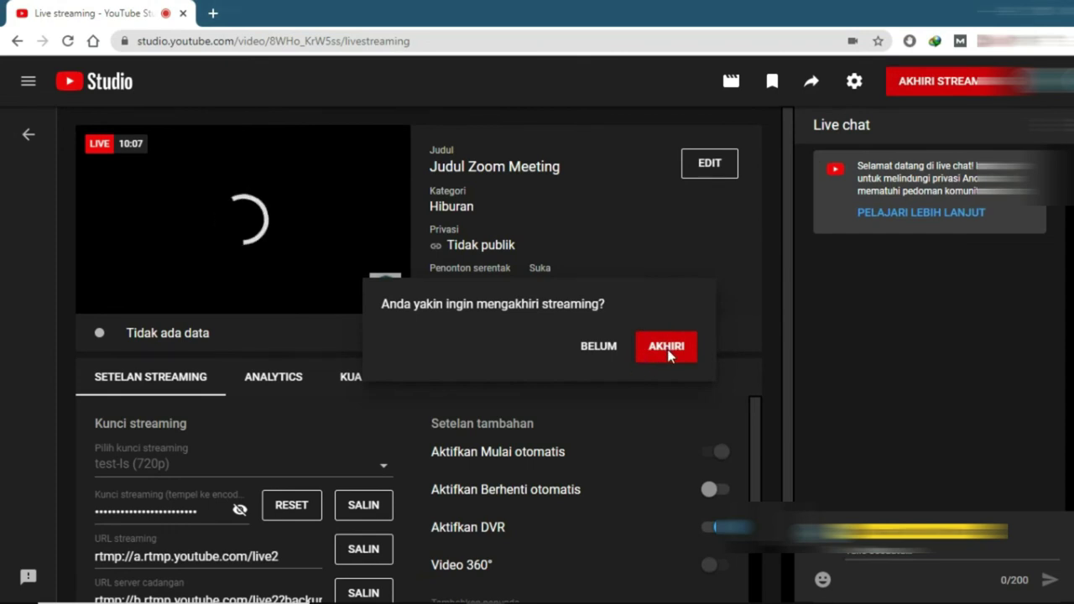
click(668, 353)
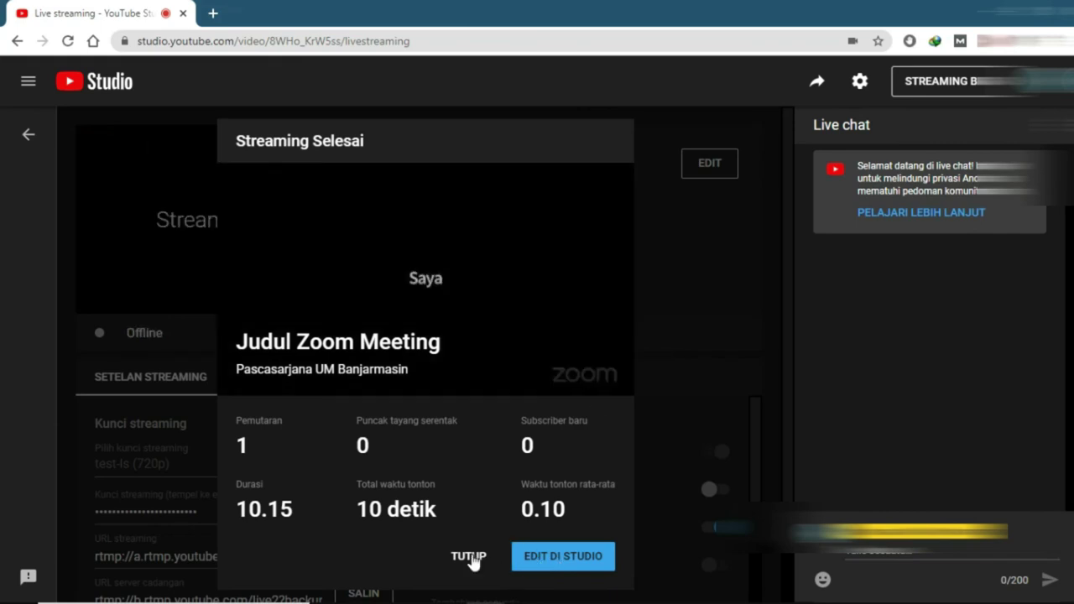
click(470, 557)
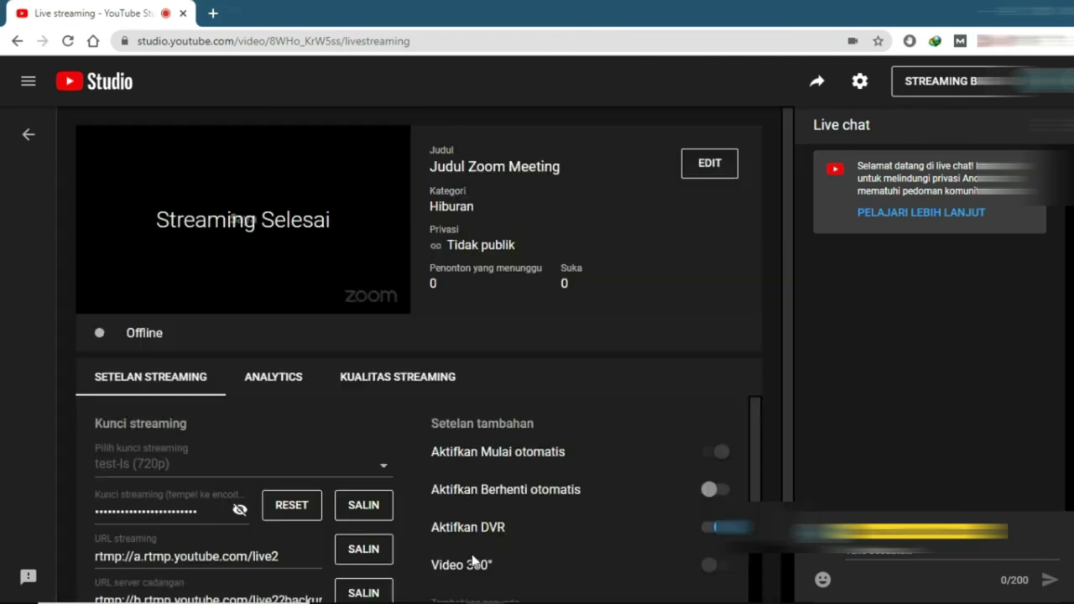